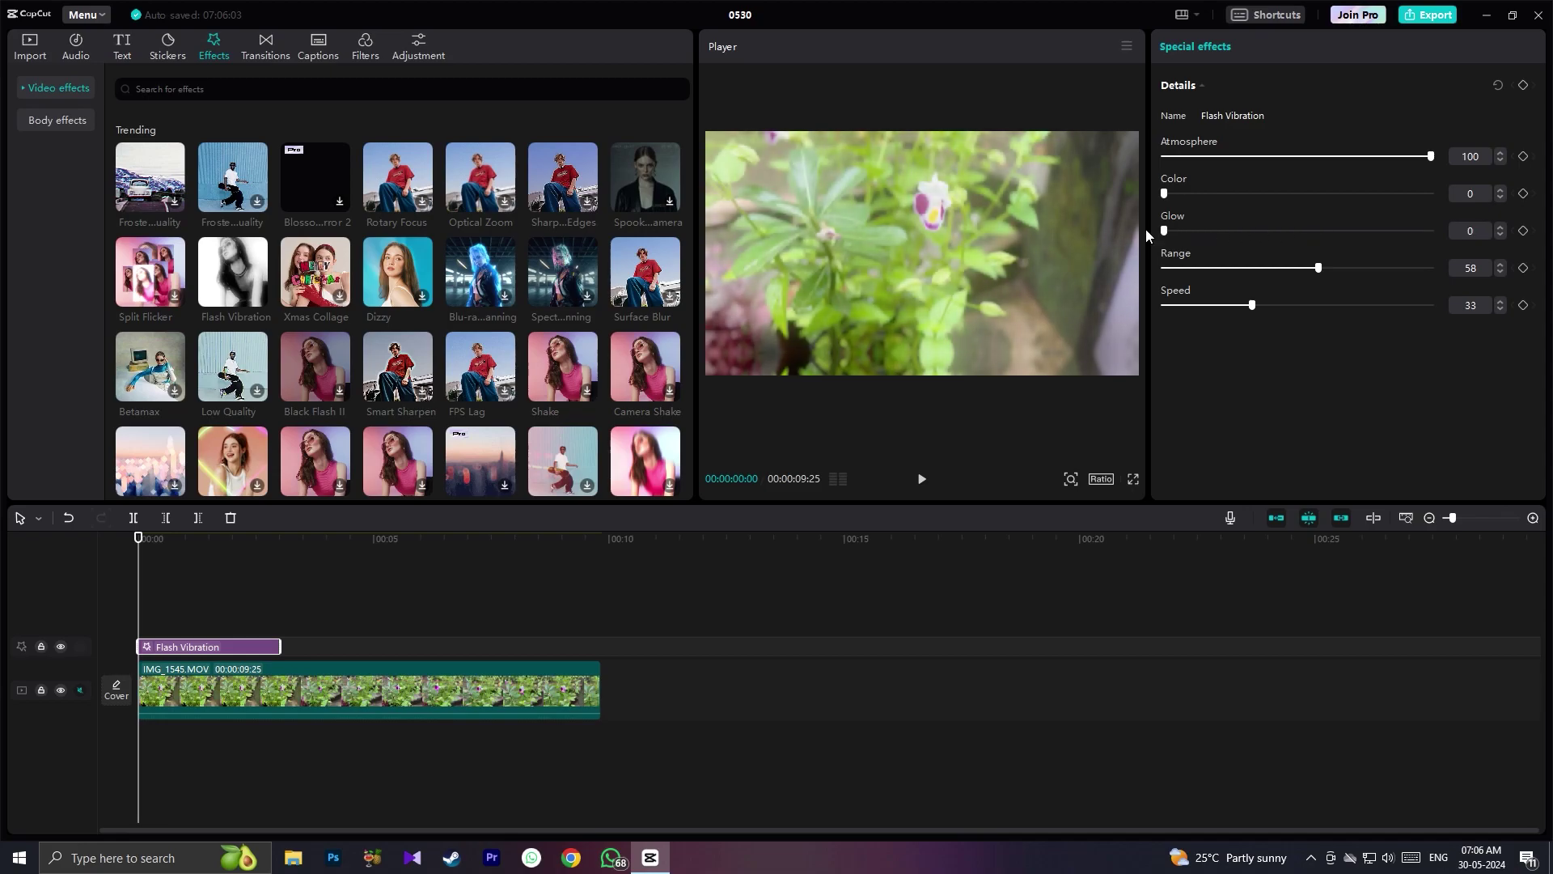
- Set the Flash Vibration effect's Glow to 32, Range to 30 and Speed to 0, and preview the result briefly
{"action": "left_click_drag", "start_coordinate": [1318, 270], "coordinate": [1175, 274]}
{"action": "left_click_drag", "start_coordinate": [1265, 231], "coordinate": [1114, 241]}
{"action": "left_click_drag", "start_coordinate": [1194, 273], "coordinate": [1265, 236]}
{"action": "left_click_drag", "start_coordinate": [1225, 310], "coordinate": [766, 469]}
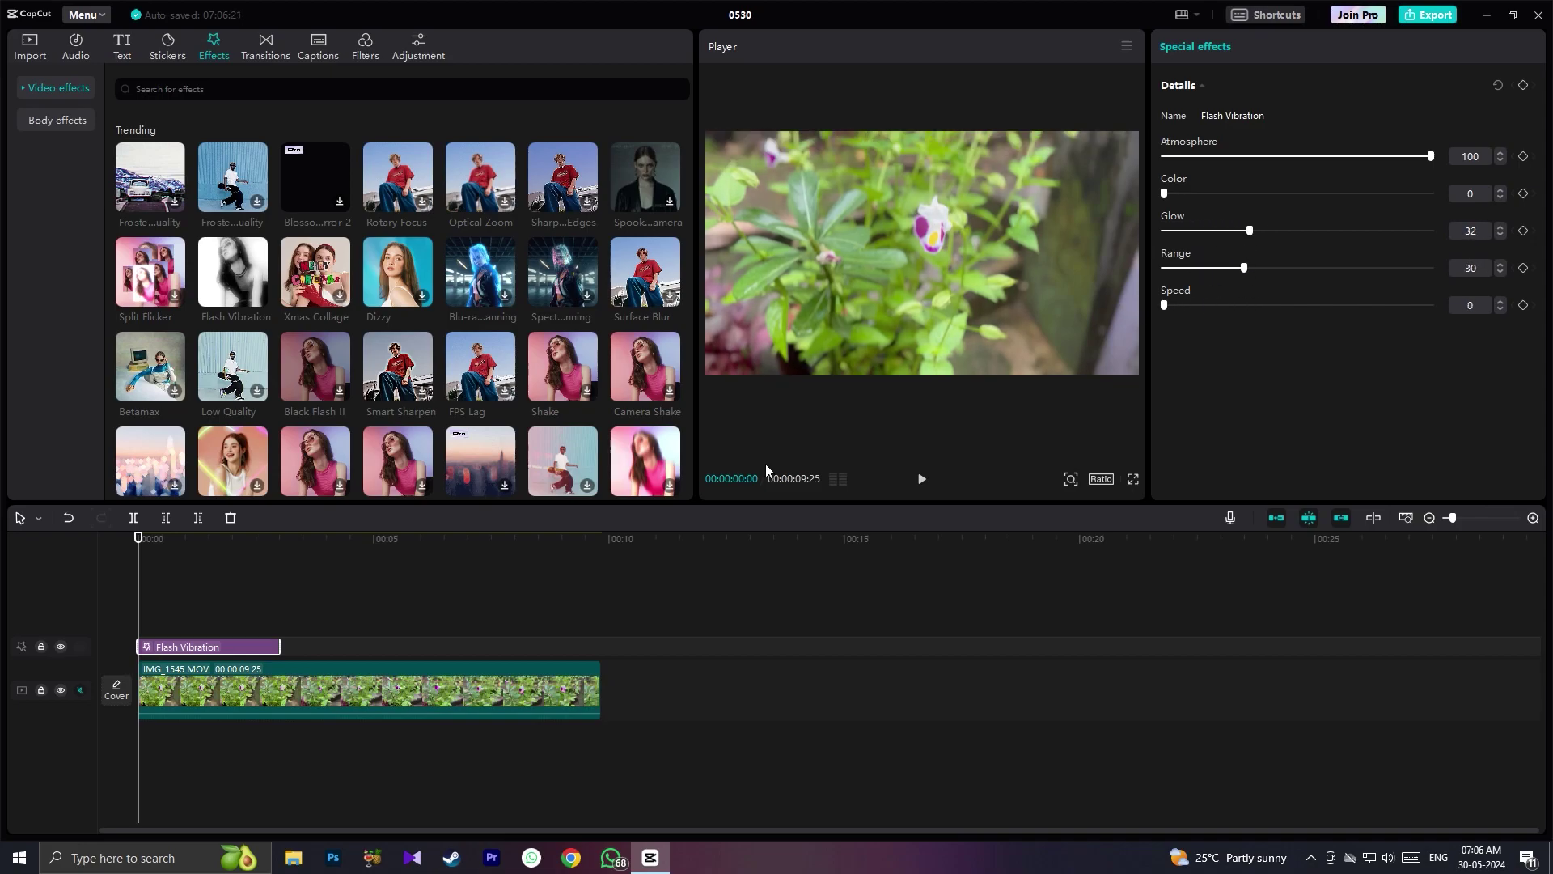
{"action": "left_click", "coordinate": [921, 479]}
{"action": "key", "text": "space"}
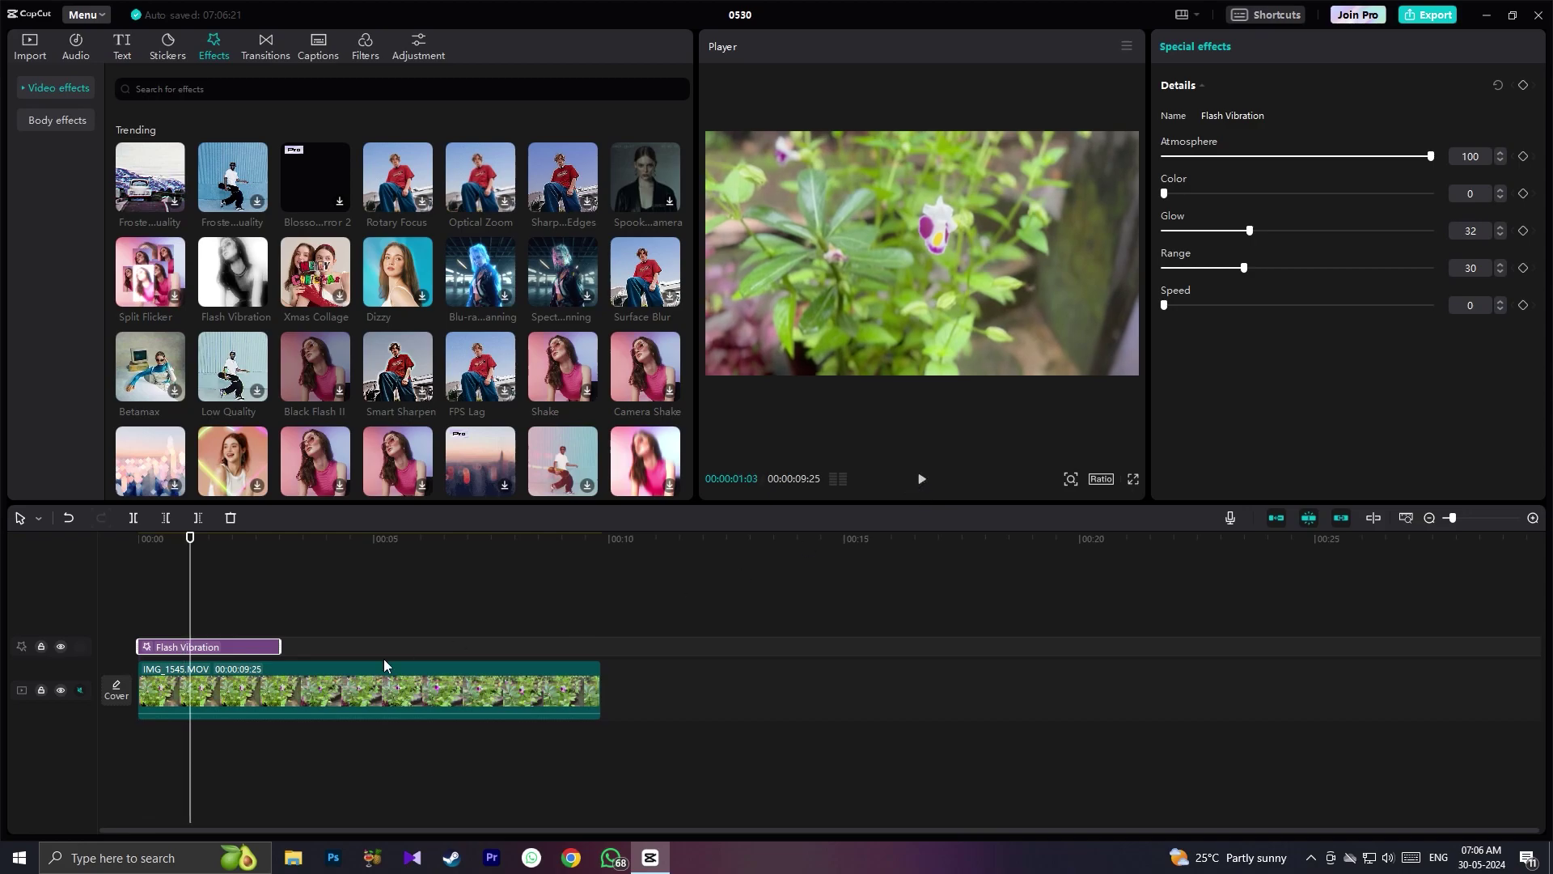
- Extend the Flash Vibration effect to the end of the IMG_1545.MOV clip and return the playhead to the start
{"action": "left_click_drag", "start_coordinate": [282, 645], "coordinate": [601, 658]}
{"action": "left_click", "coordinate": [628, 643]}
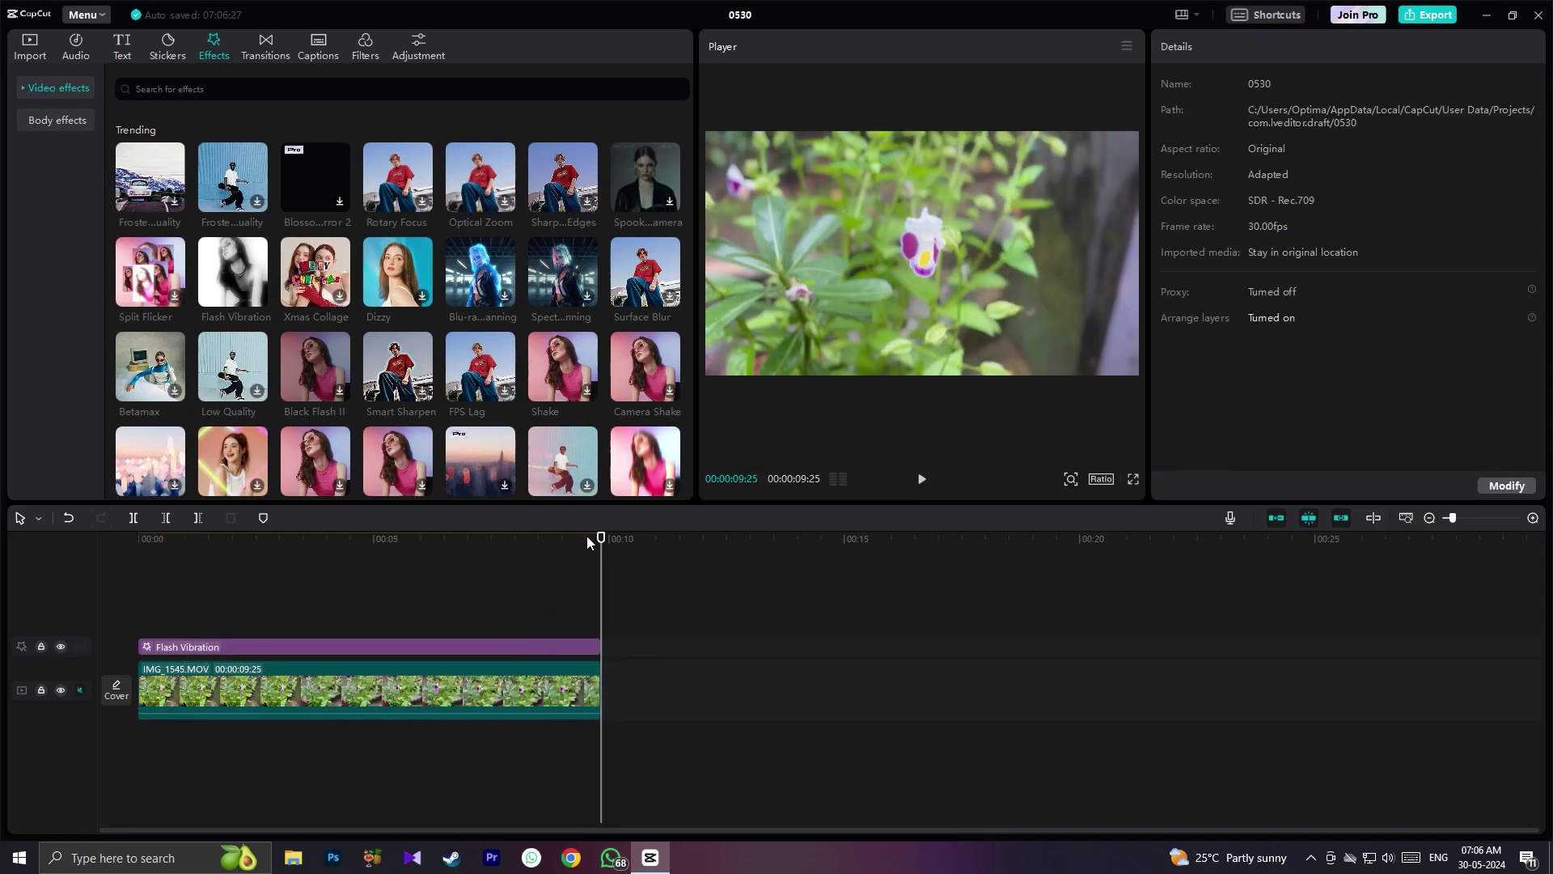
{"action": "key", "text": "Home"}
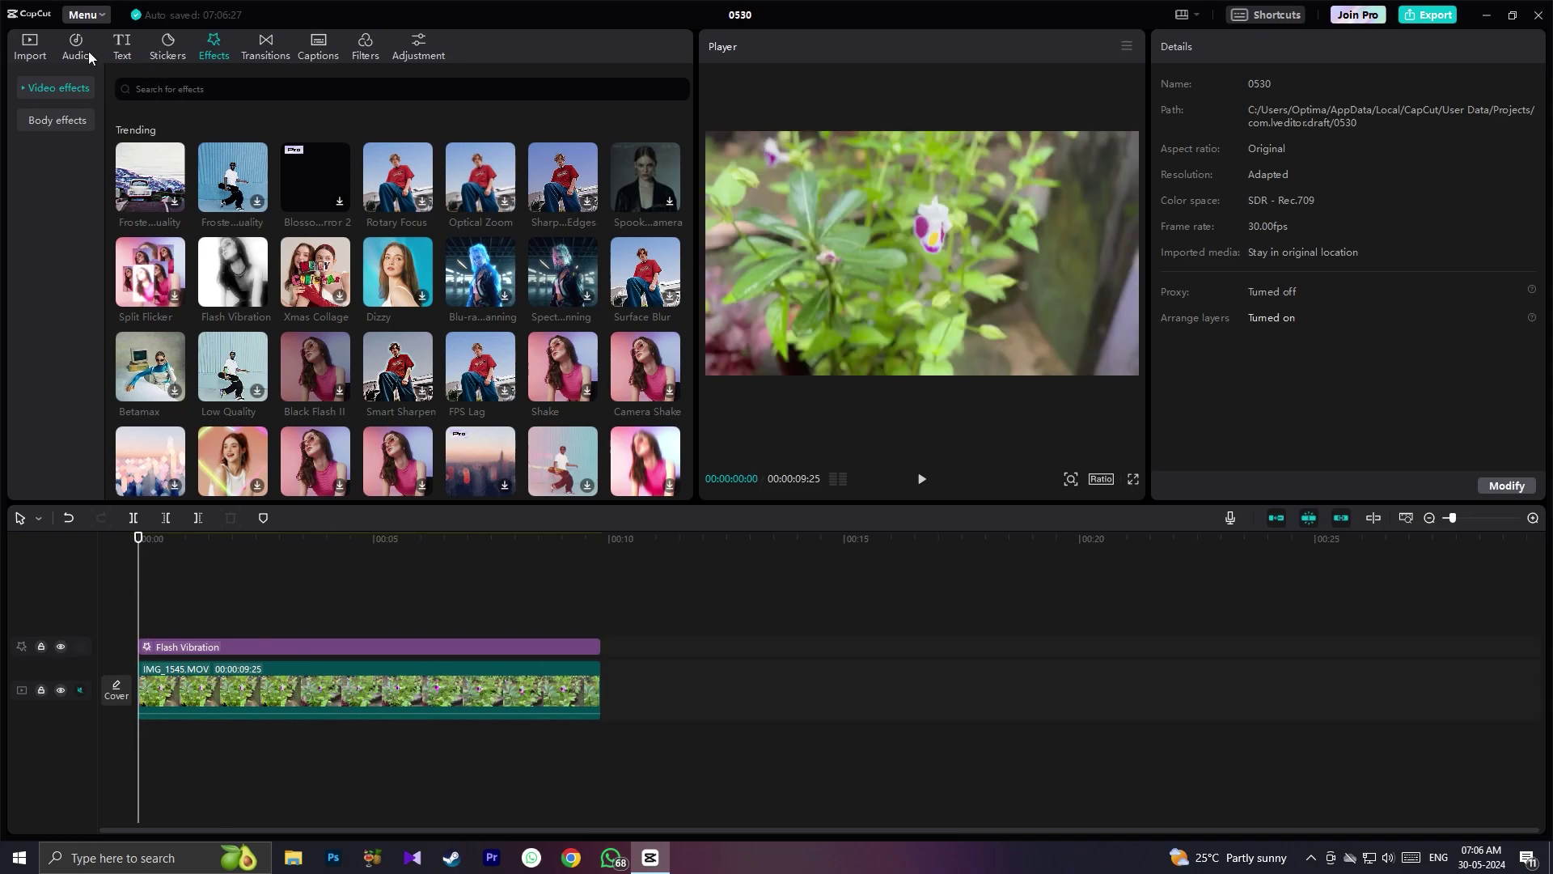
- Import the Huge Dust Particles Overlay video from Downloads and add it at the start of the timeline
{"action": "left_click", "coordinate": [32, 49]}
{"action": "left_click", "coordinate": [148, 118]}
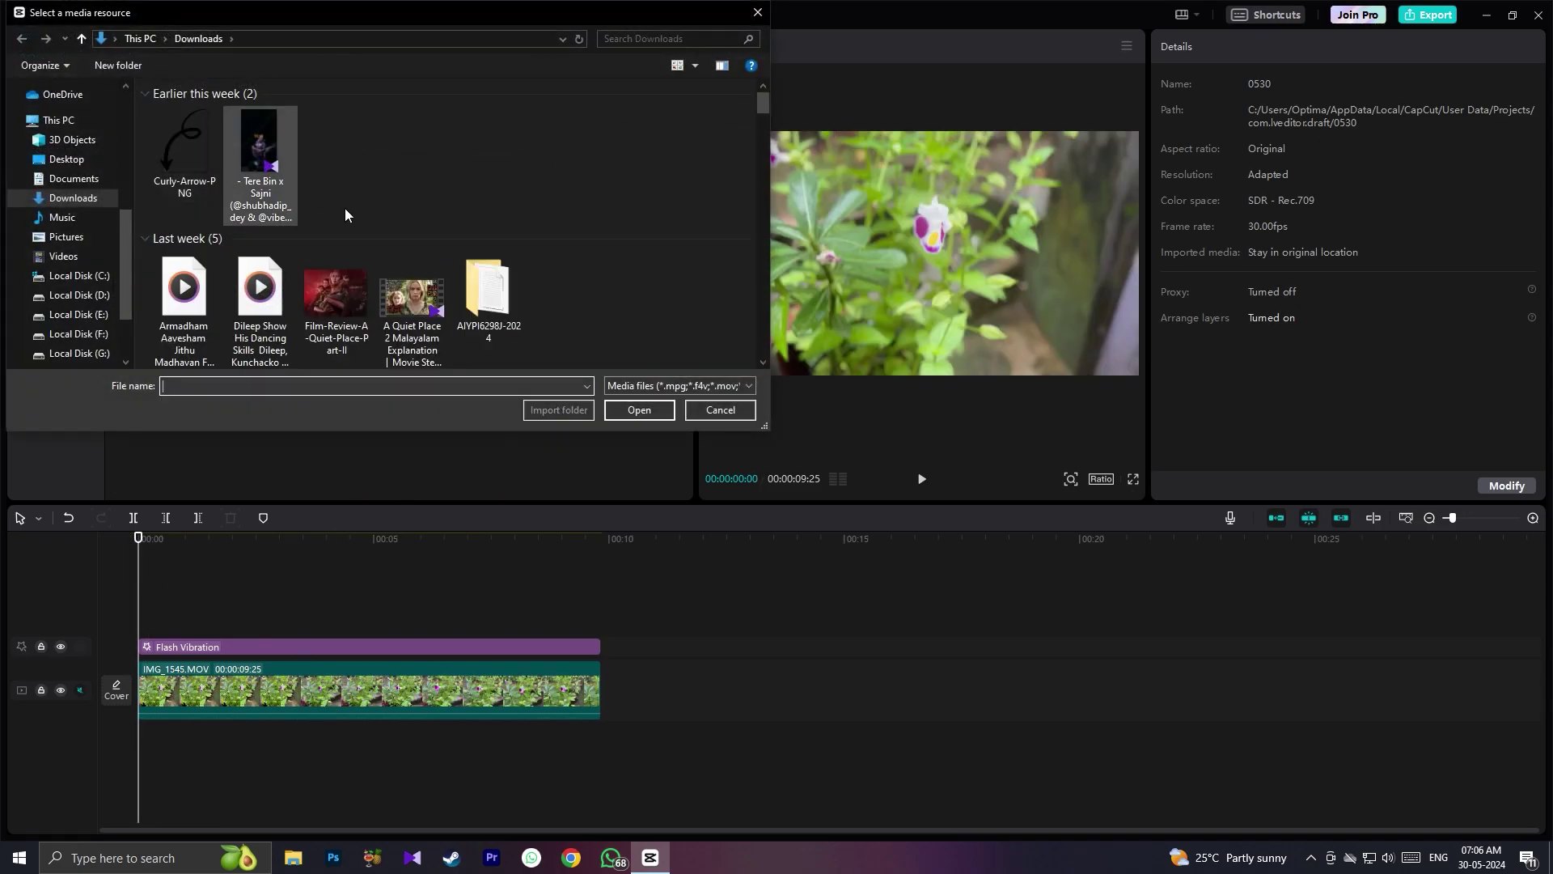
{"action": "left_click", "coordinate": [555, 176]}
{"action": "left_click", "coordinate": [641, 406]}
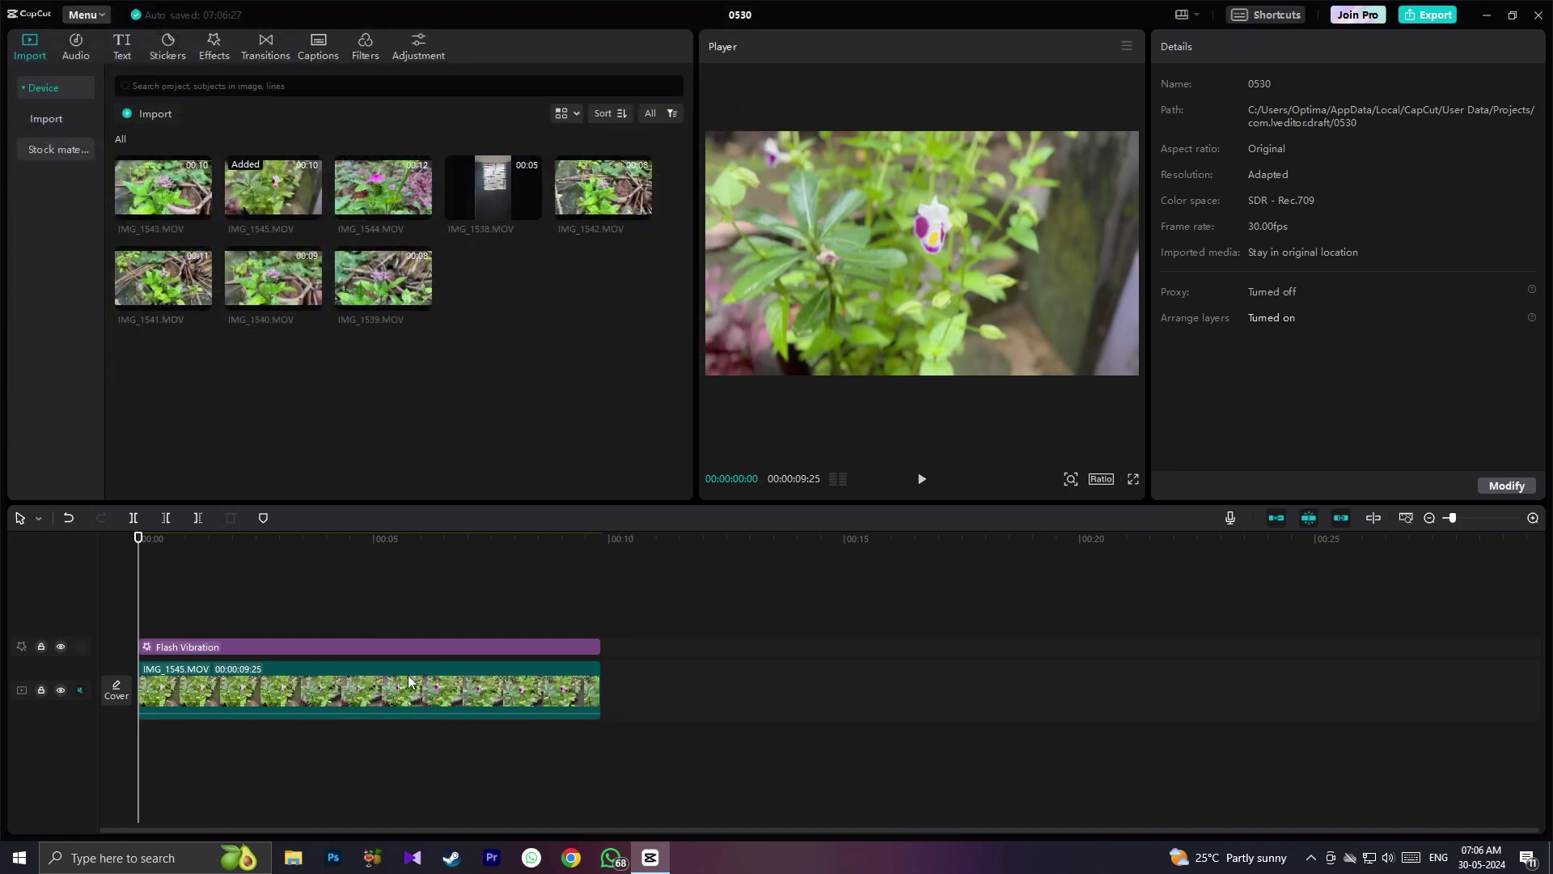
{"action": "left_click", "coordinate": [140, 539]}
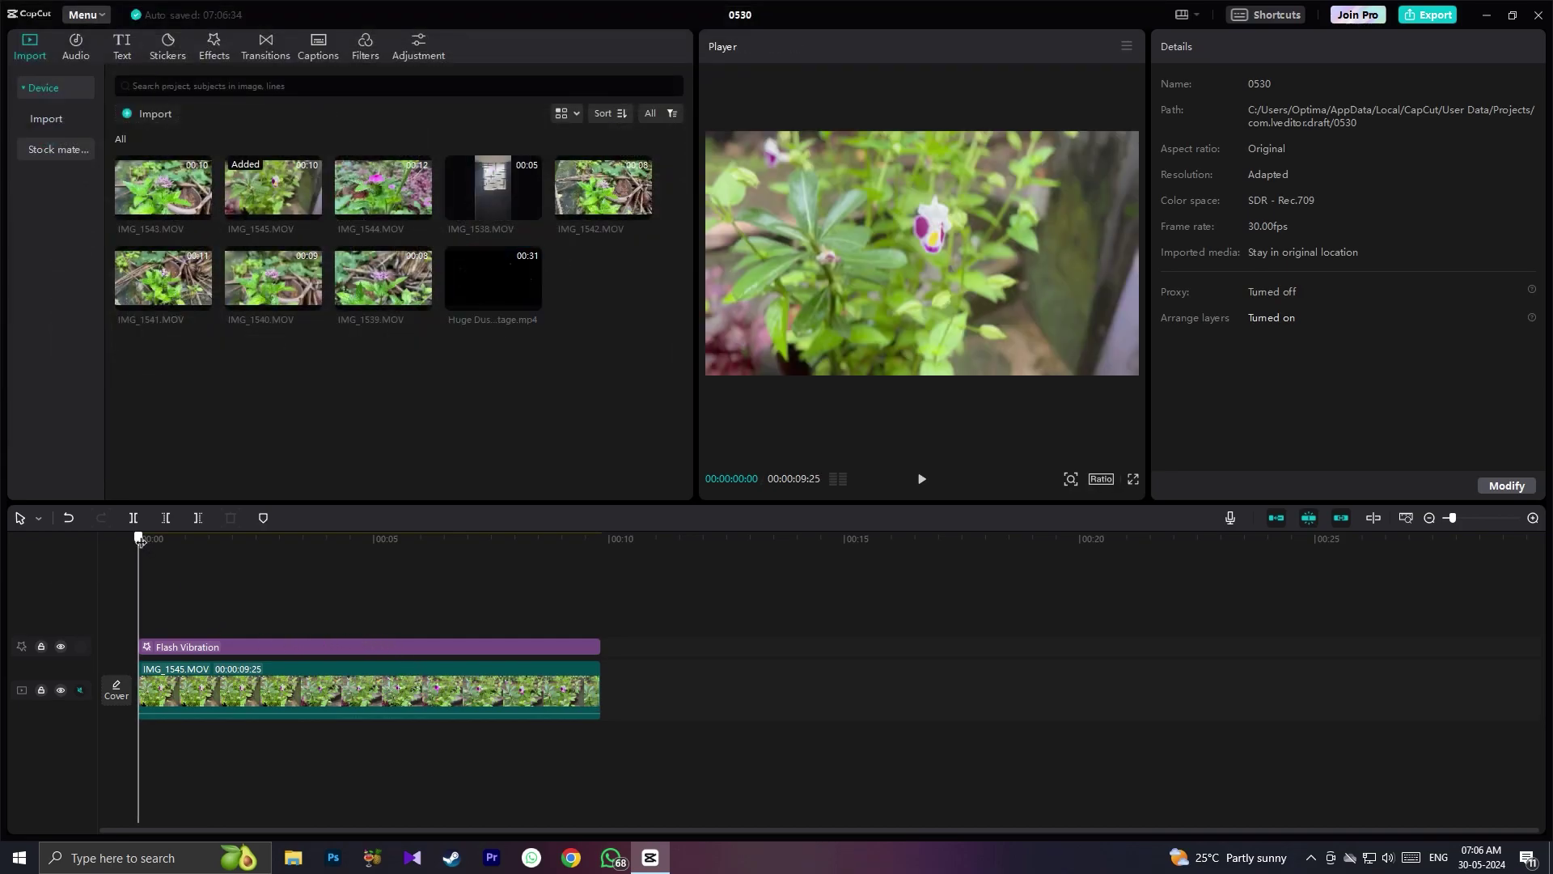
{"action": "left_click", "coordinate": [531, 301]}
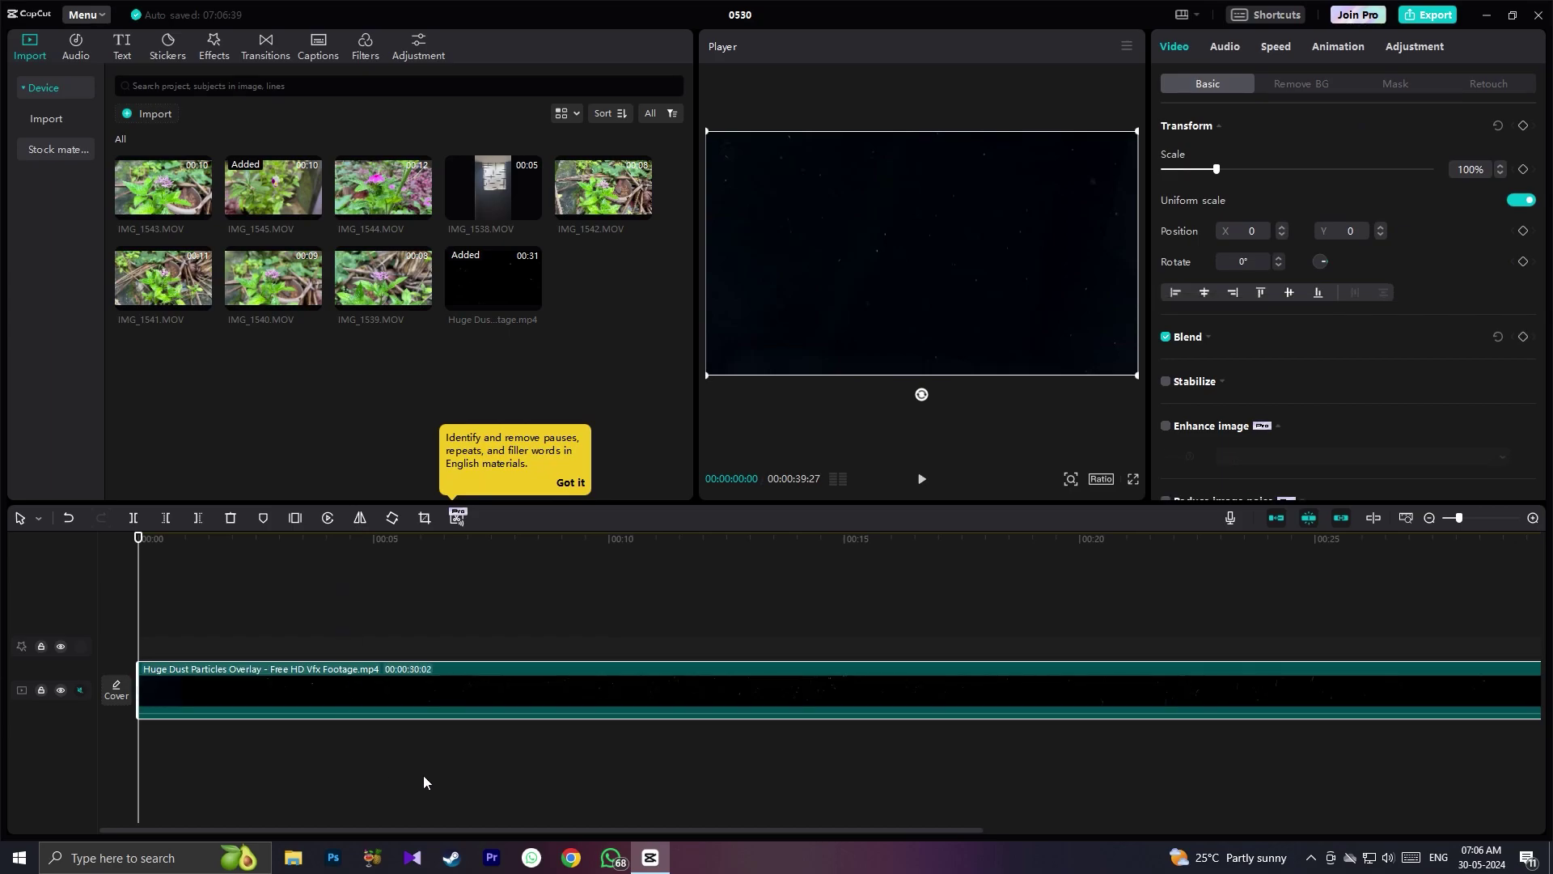
- Cut the dust overlay at 00:00:03:01, delete the remainder, and place the short clip above the effect track at the start
{"action": "left_click_drag", "start_coordinate": [139, 558], "coordinate": [280, 560]}
{"action": "left_click", "coordinate": [133, 518]}
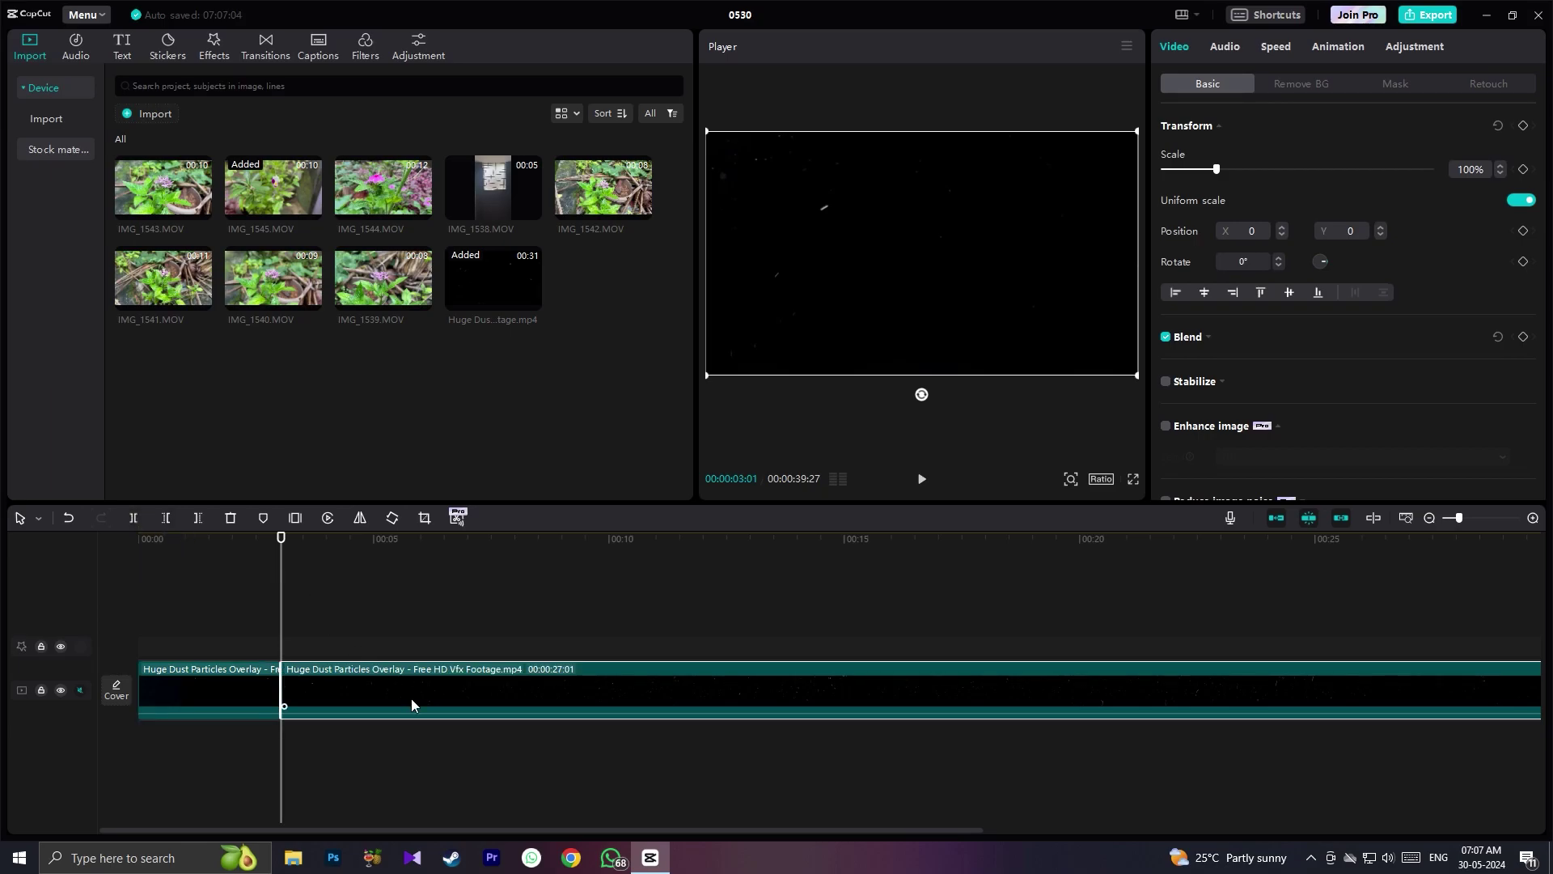
{"action": "key", "text": "Delete"}
{"action": "left_click_drag", "start_coordinate": [252, 676], "coordinate": [138, 544]}
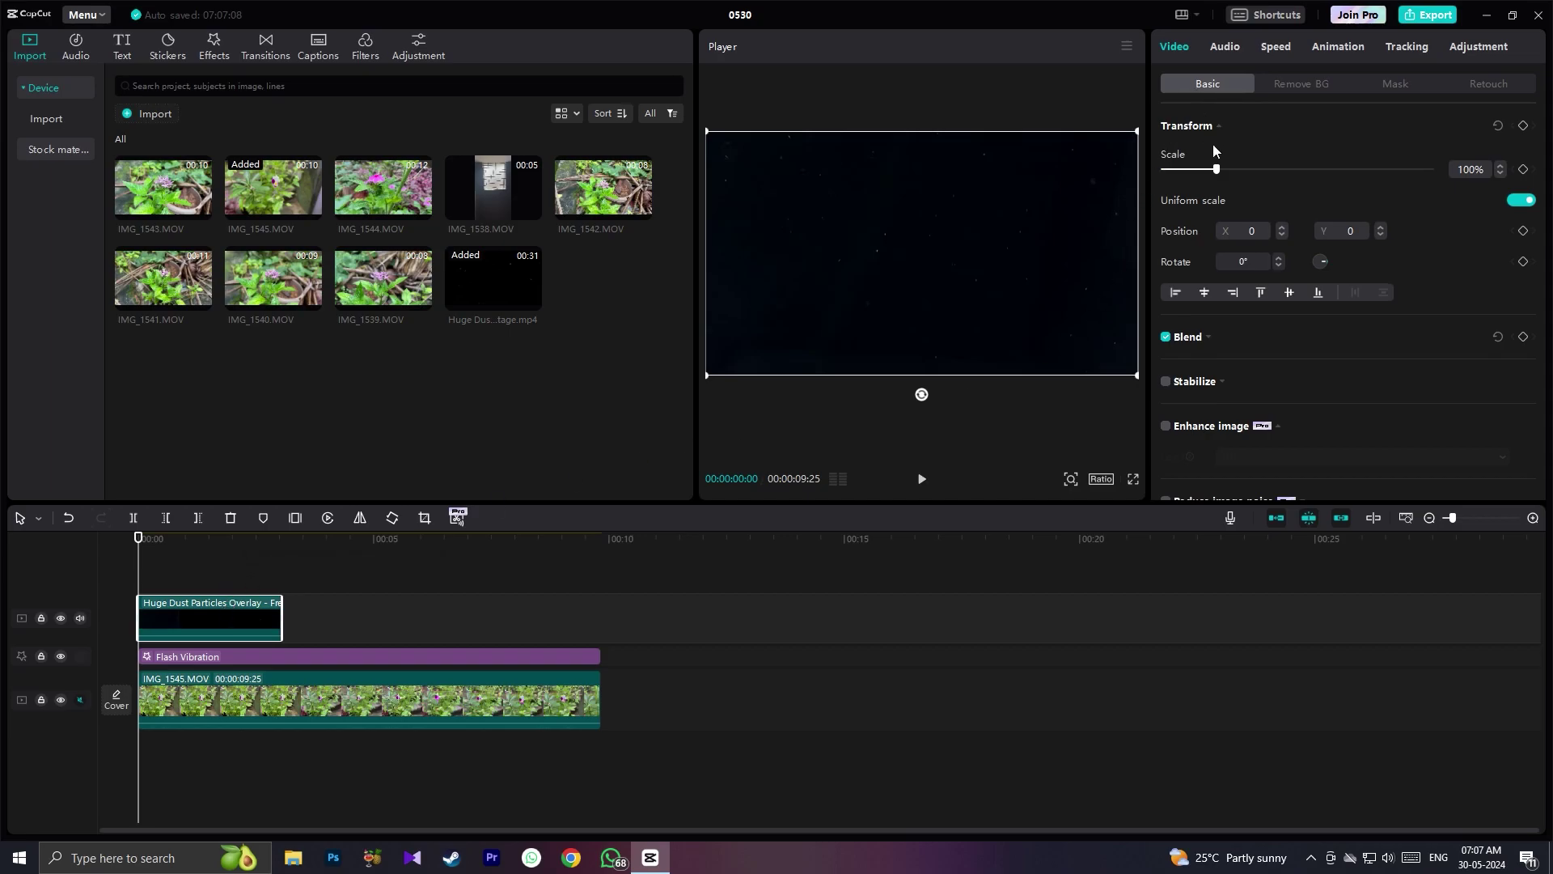
- Set the dust overlay clip's blend mode to Screen
{"action": "left_click", "coordinate": [1204, 340]}
{"action": "left_click", "coordinate": [1244, 368]}
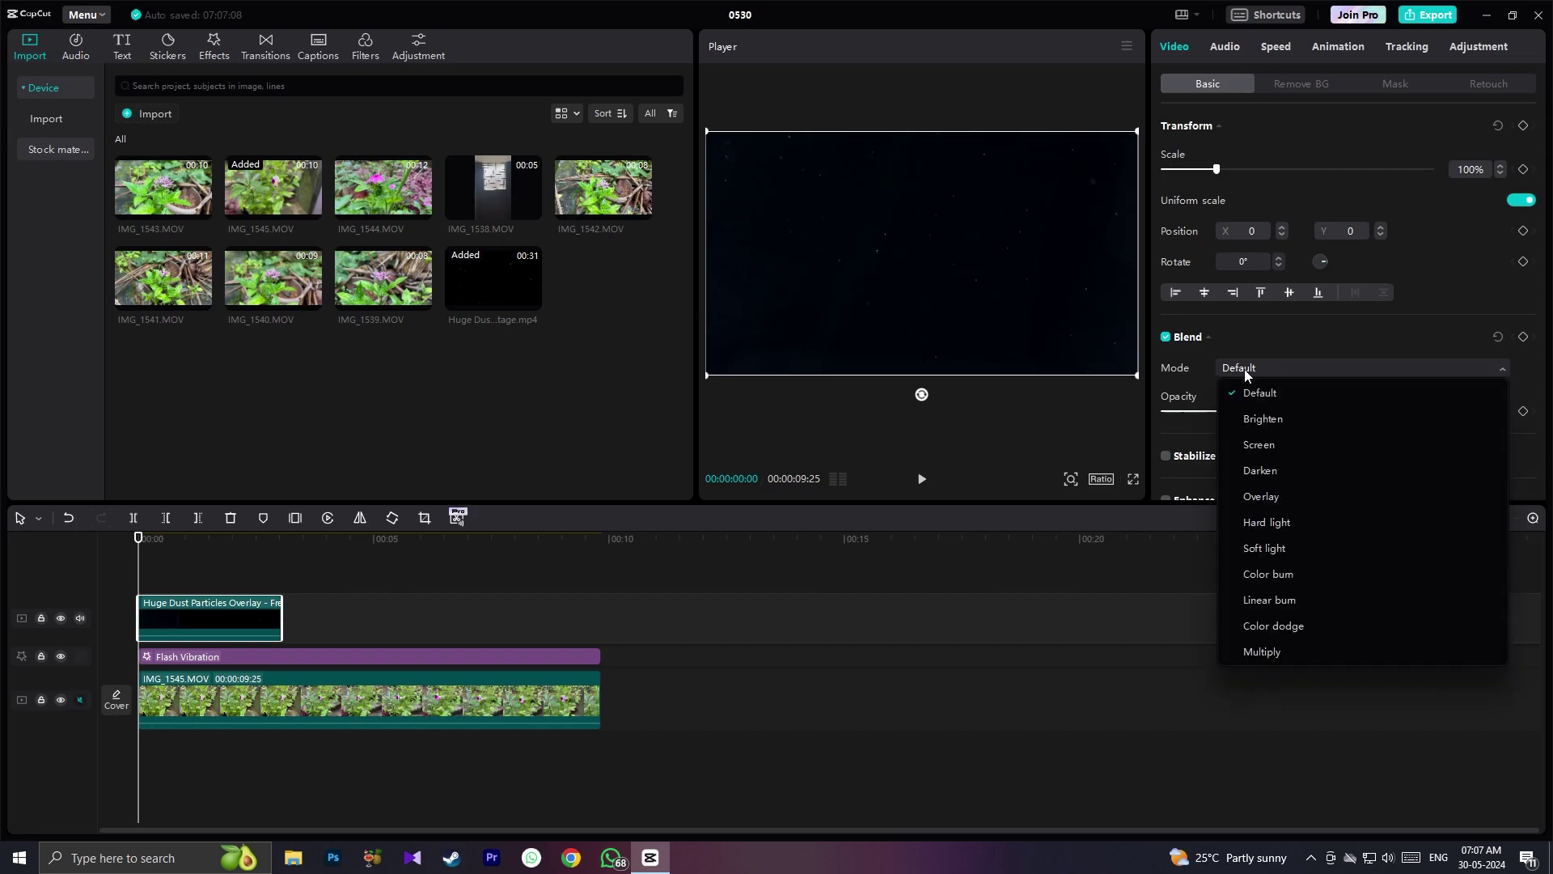
{"action": "left_click", "coordinate": [1265, 445]}
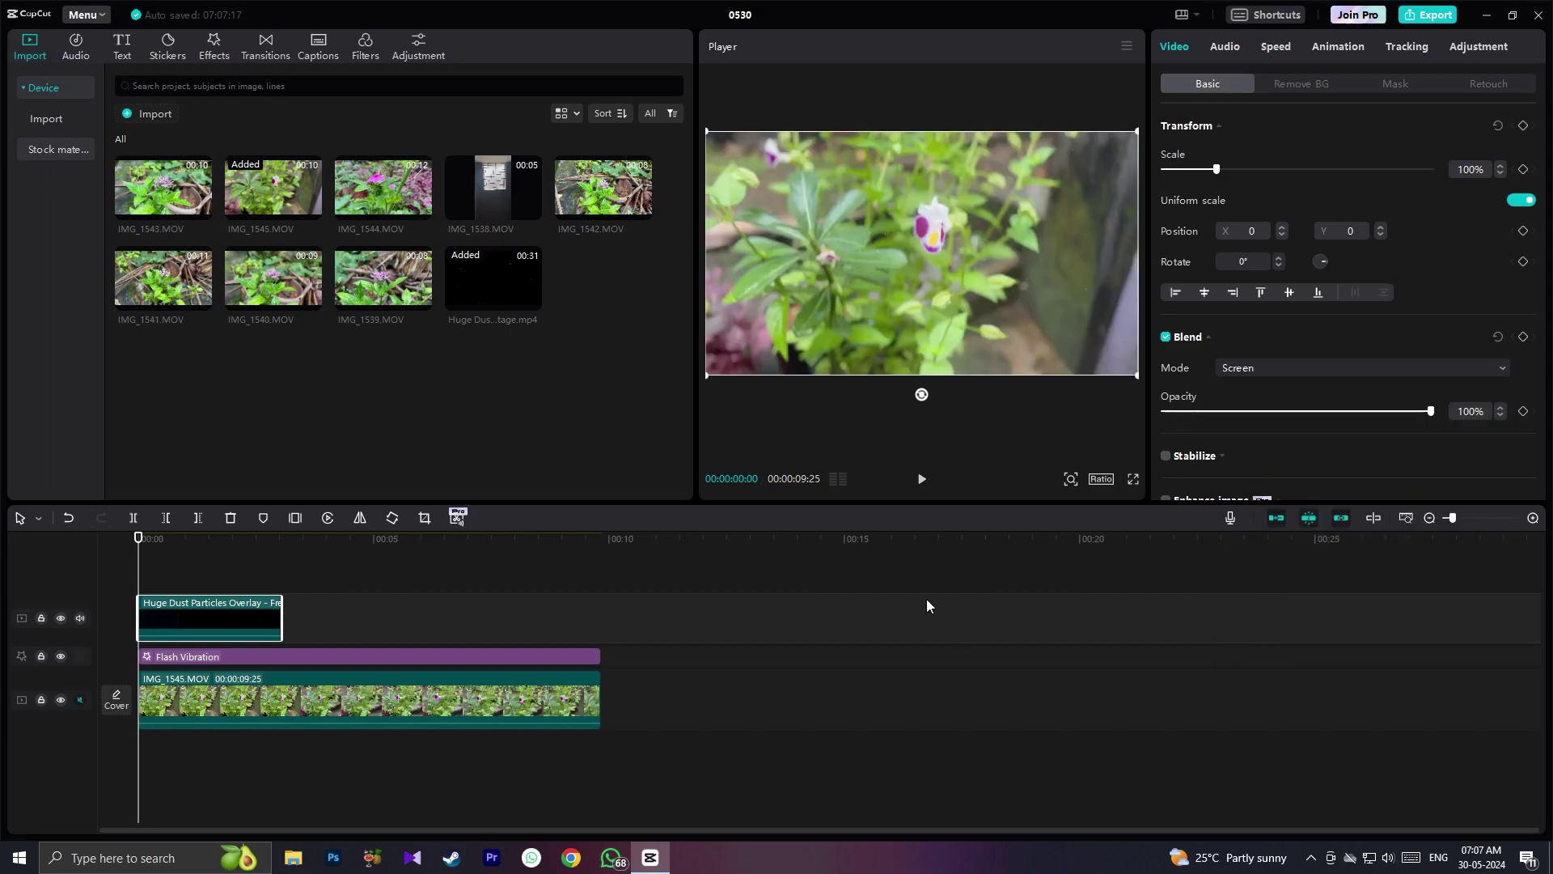
- Duplicate the dust overlay clip three times end to end on its track to cover the whole main clip
{"action": "left_click", "coordinate": [323, 613]}
{"action": "left_click", "coordinate": [235, 619]}
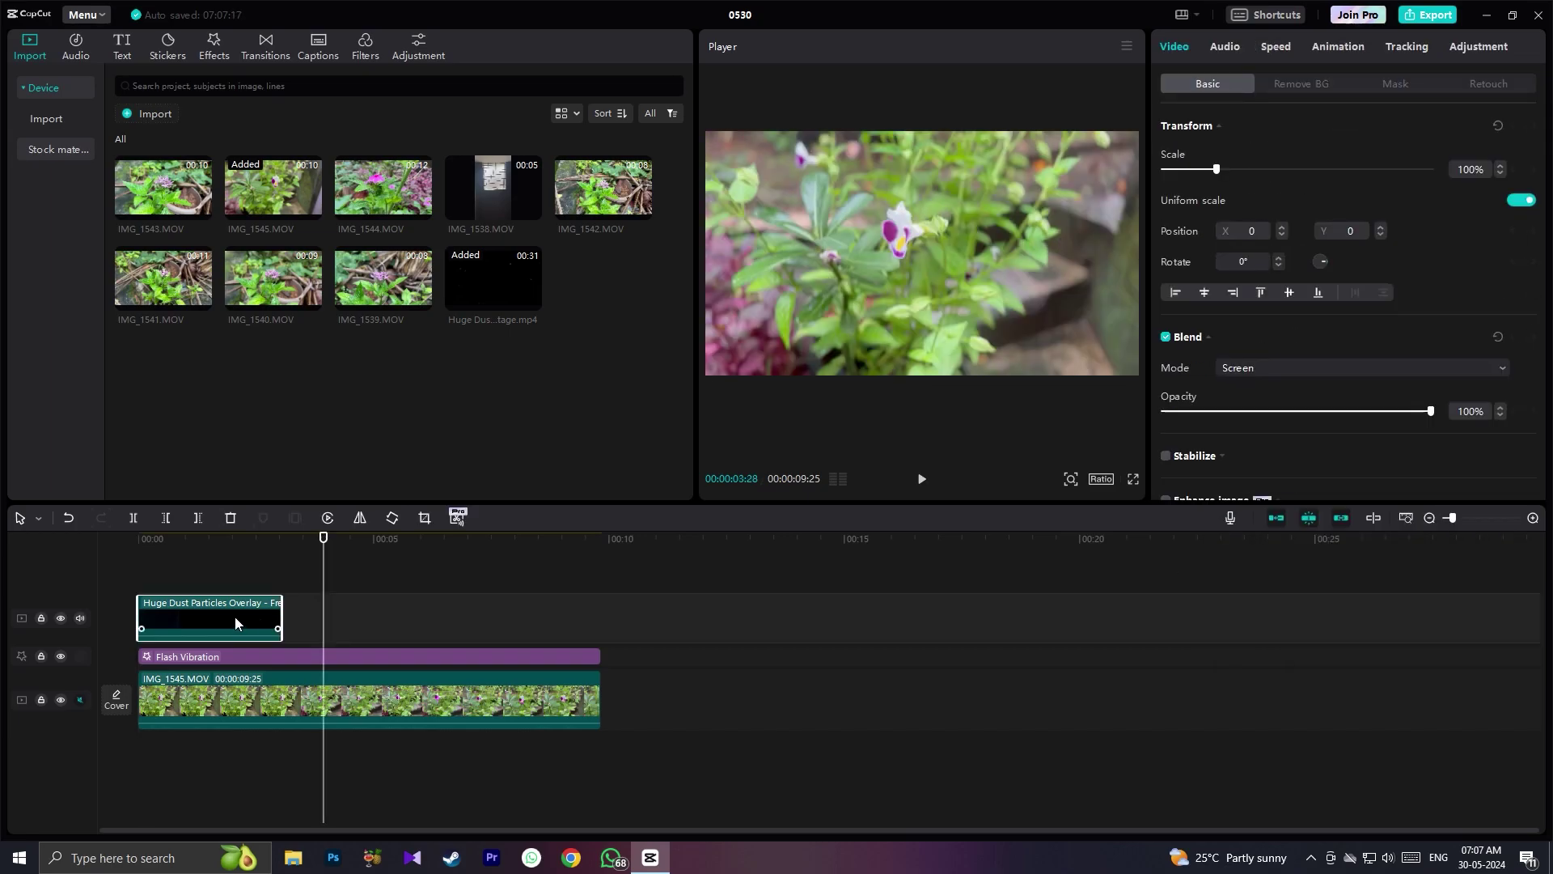
{"action": "left_click_drag", "start_coordinate": [243, 609], "coordinate": [583, 618]}
- Trim the last dust overlay copy at the end of the main clip and play the sequence from the start
{"action": "left_click", "coordinate": [197, 520]}
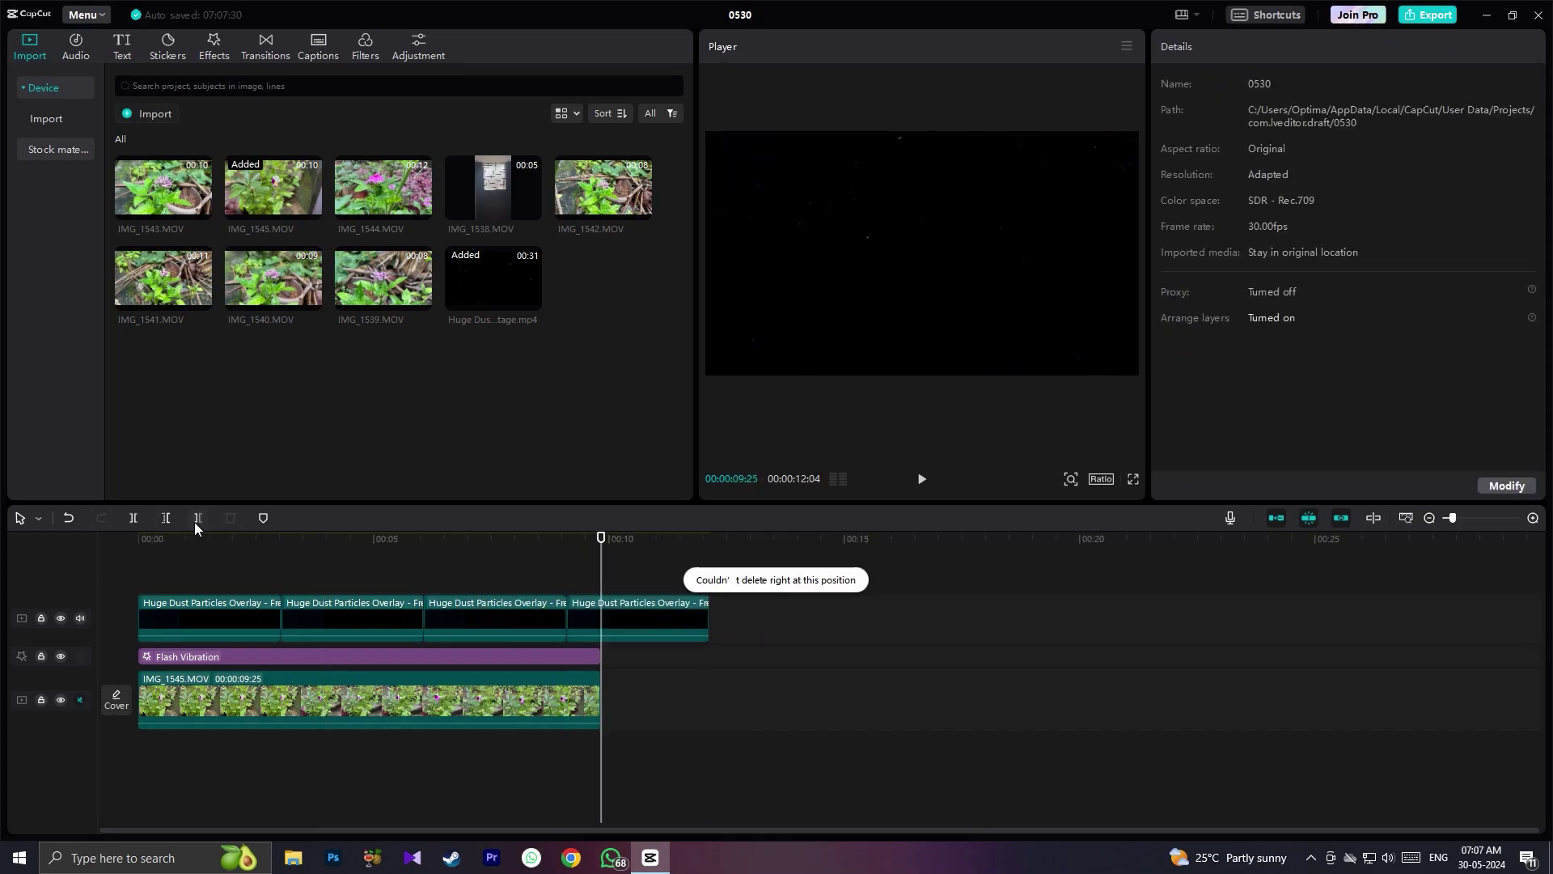
{"action": "left_click", "coordinate": [165, 519]}
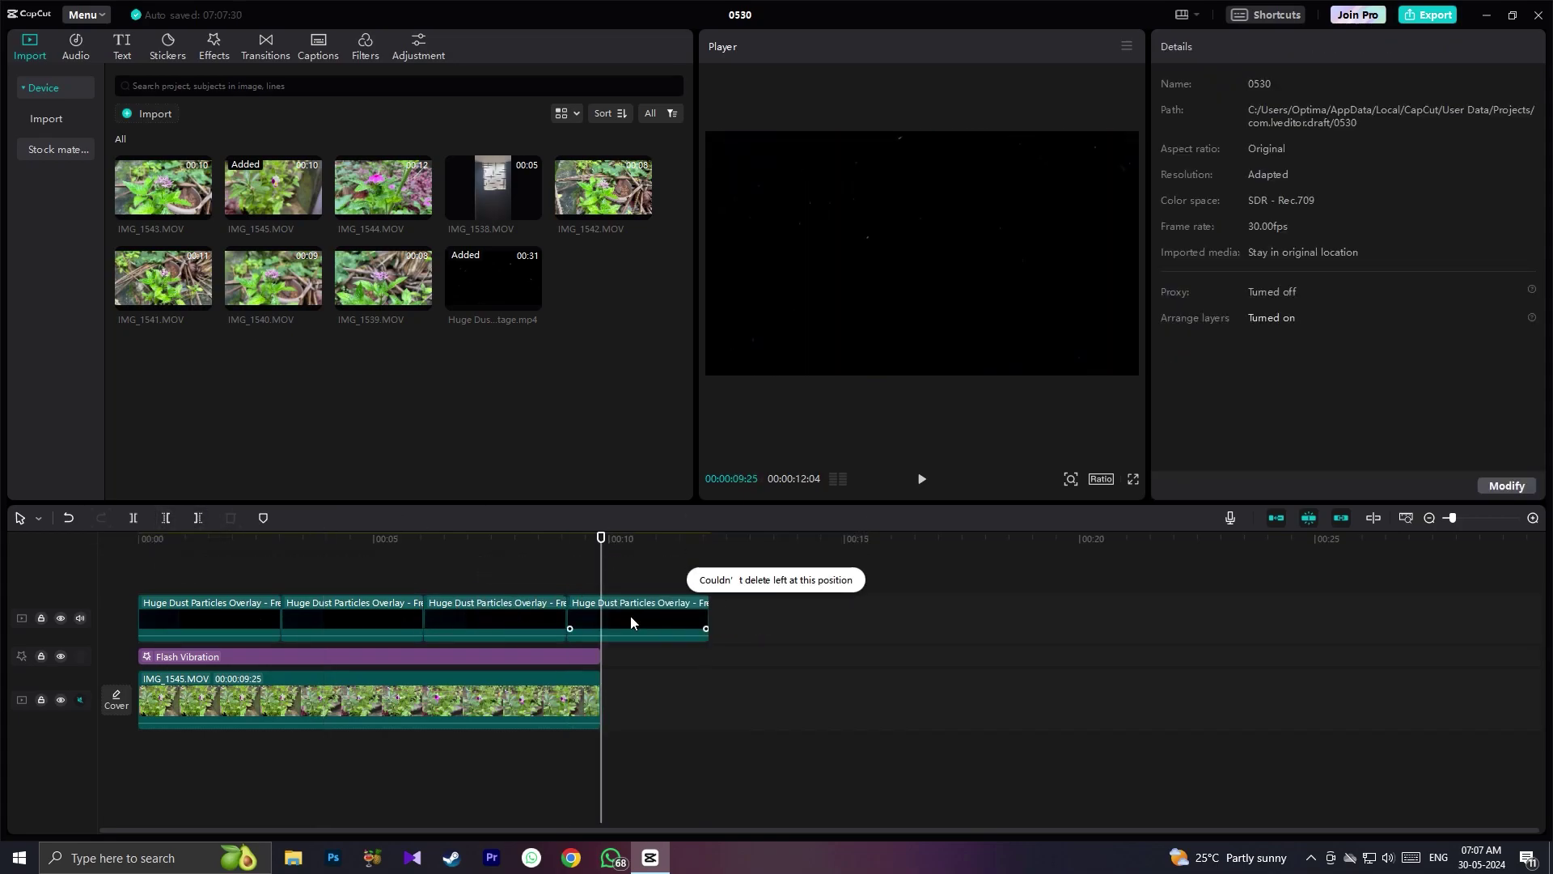
{"action": "left_click", "coordinate": [630, 621]}
{"action": "left_click", "coordinate": [196, 518]}
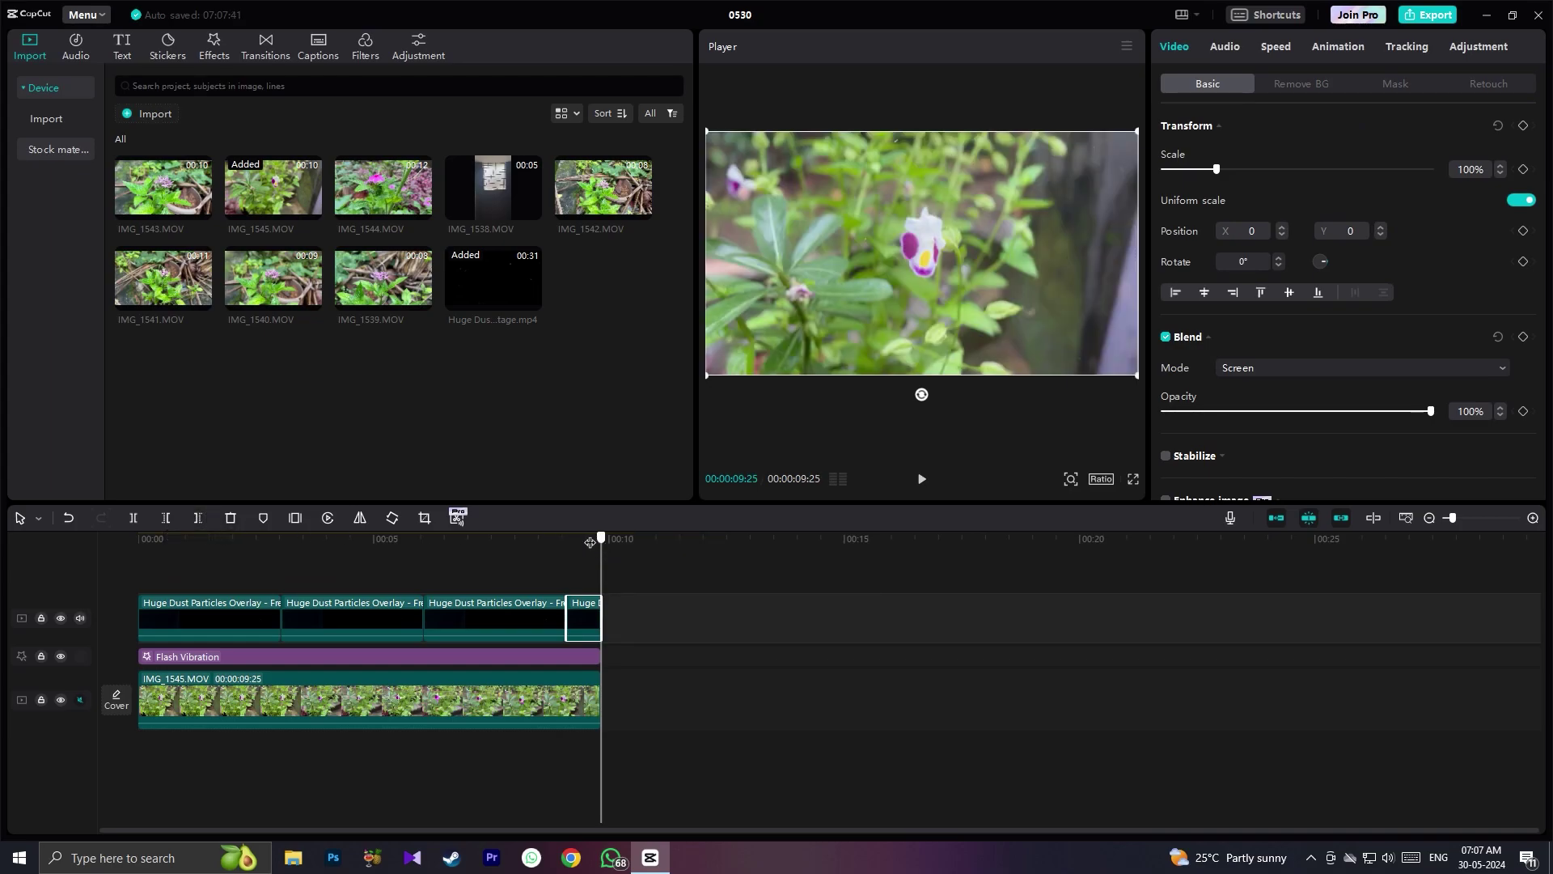
{"action": "key", "text": "Home"}
{"action": "left_click", "coordinate": [920, 483]}
{"action": "left_click", "coordinate": [782, 692]}
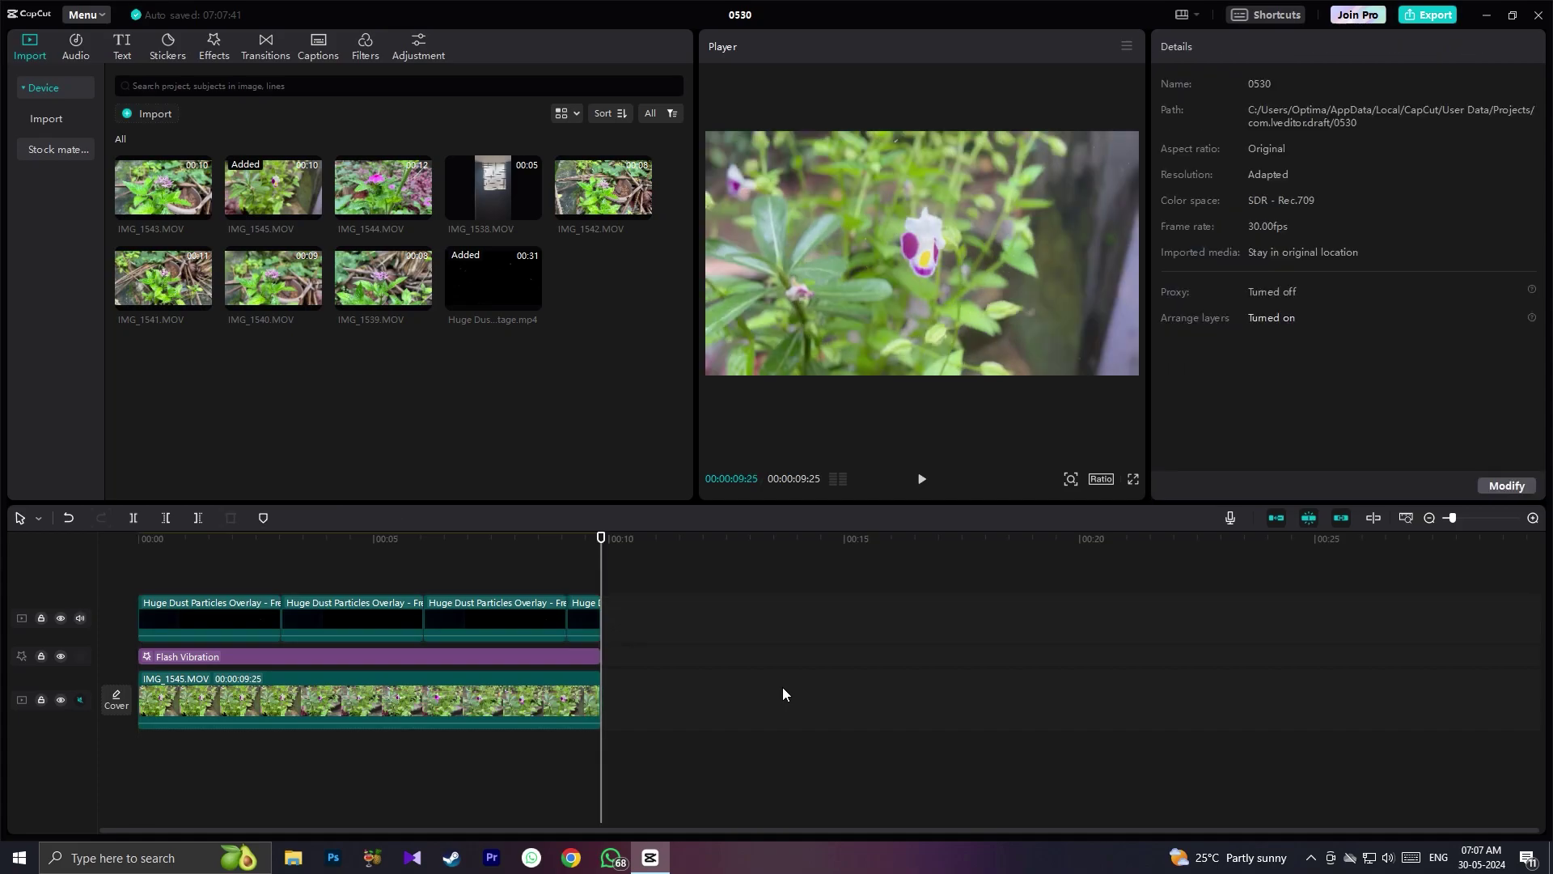
- Lock the dust overlay and Flash Vibration tracks and return the playhead to the start
{"action": "left_click", "coordinate": [46, 618]}
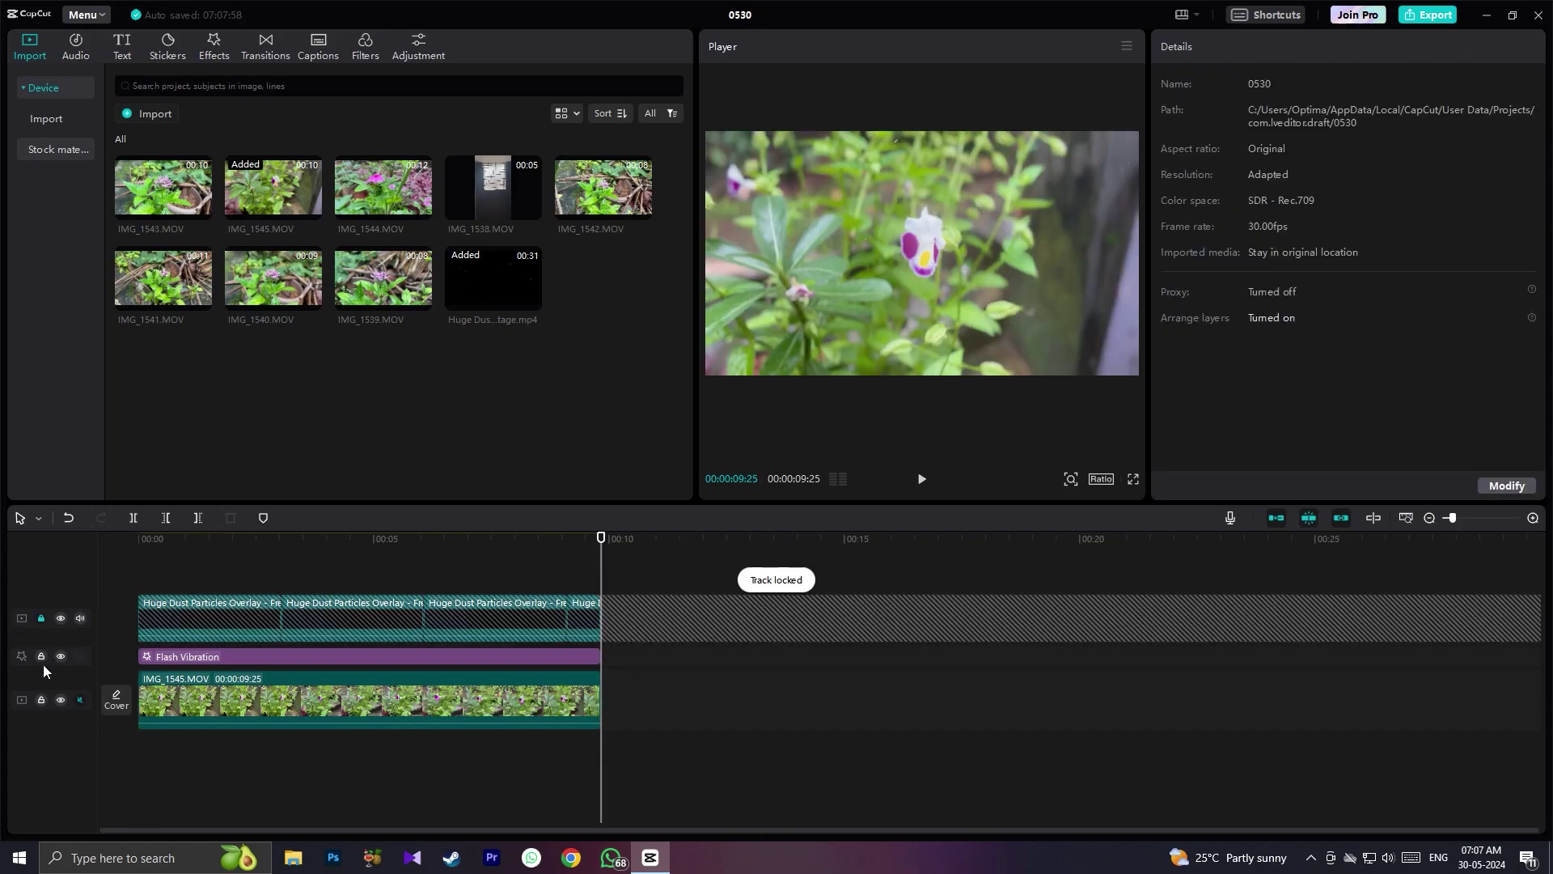
{"action": "left_click", "coordinate": [44, 656]}
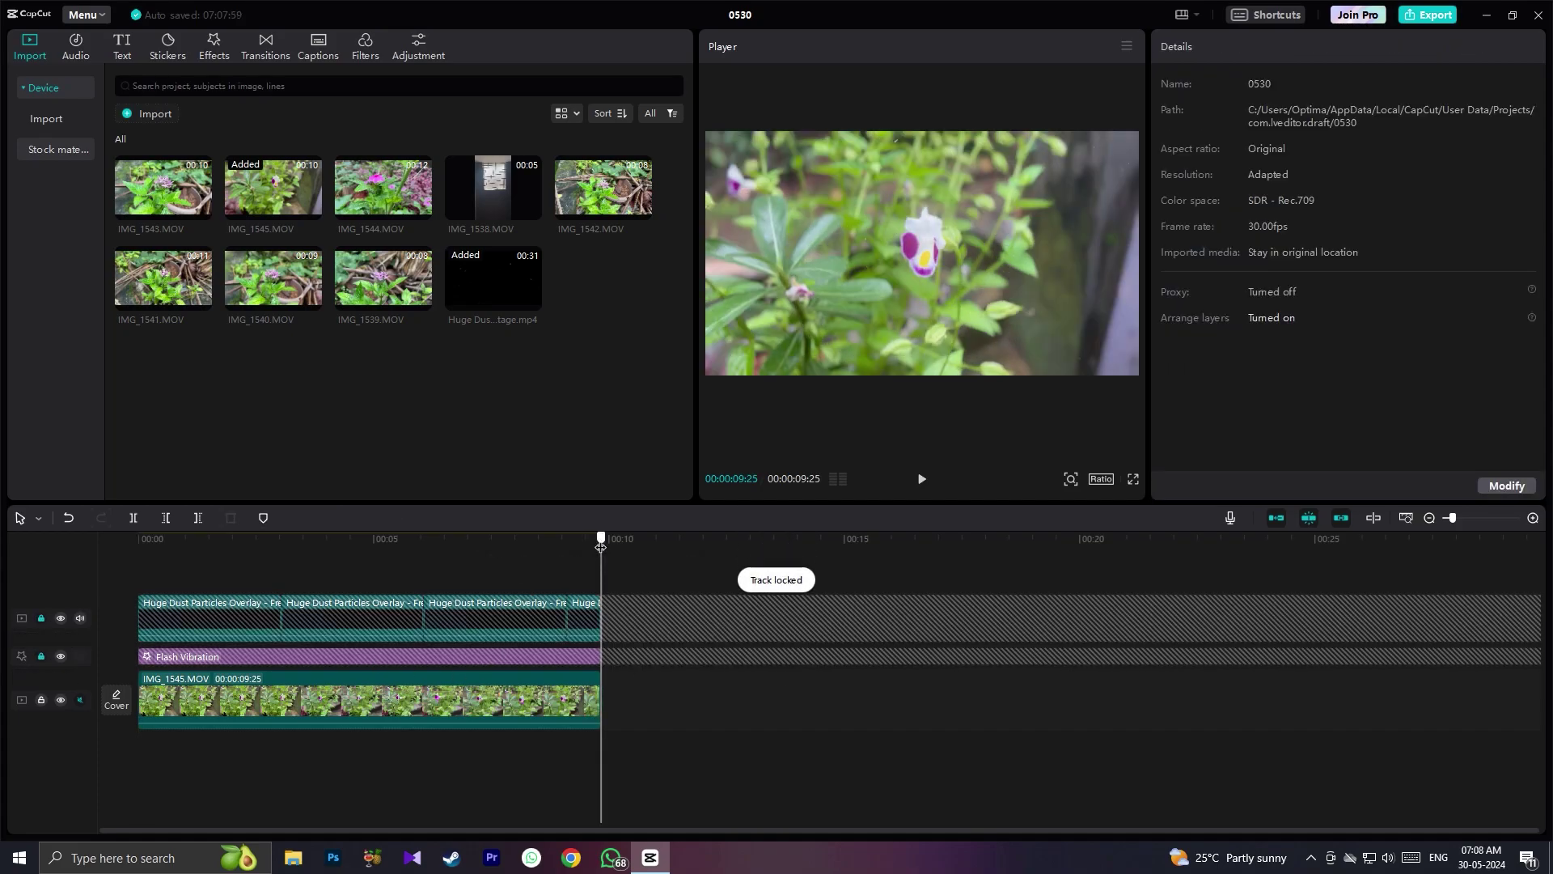
{"action": "left_click", "coordinate": [143, 541]}
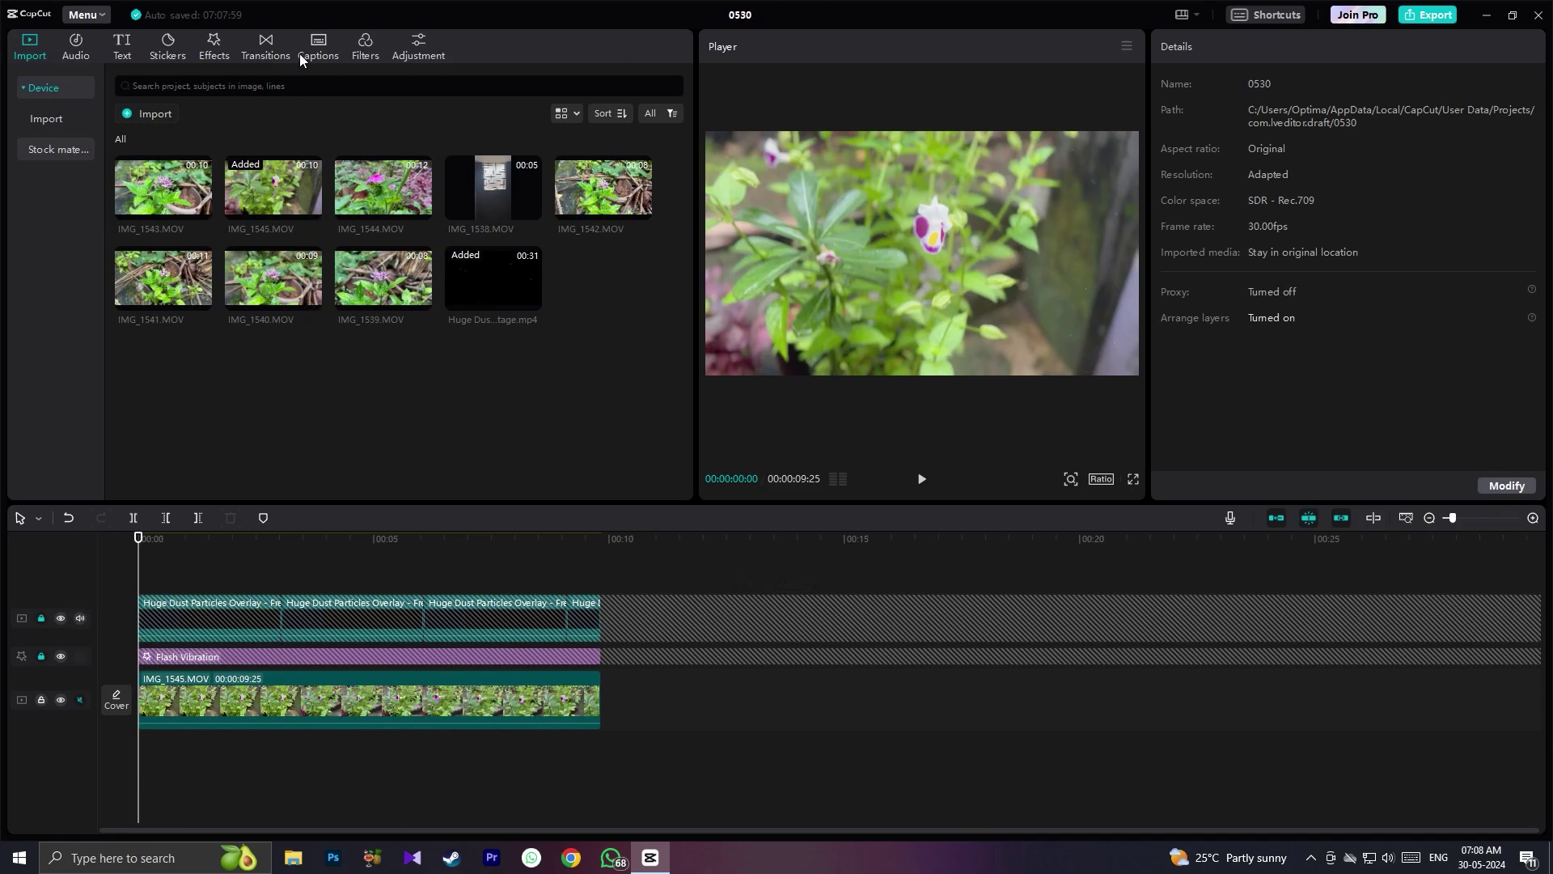
- Add the Ocean Eyes filter from the Scenery category, extend it to the end of the main clip, and preview it
{"action": "left_click", "coordinate": [366, 46]}
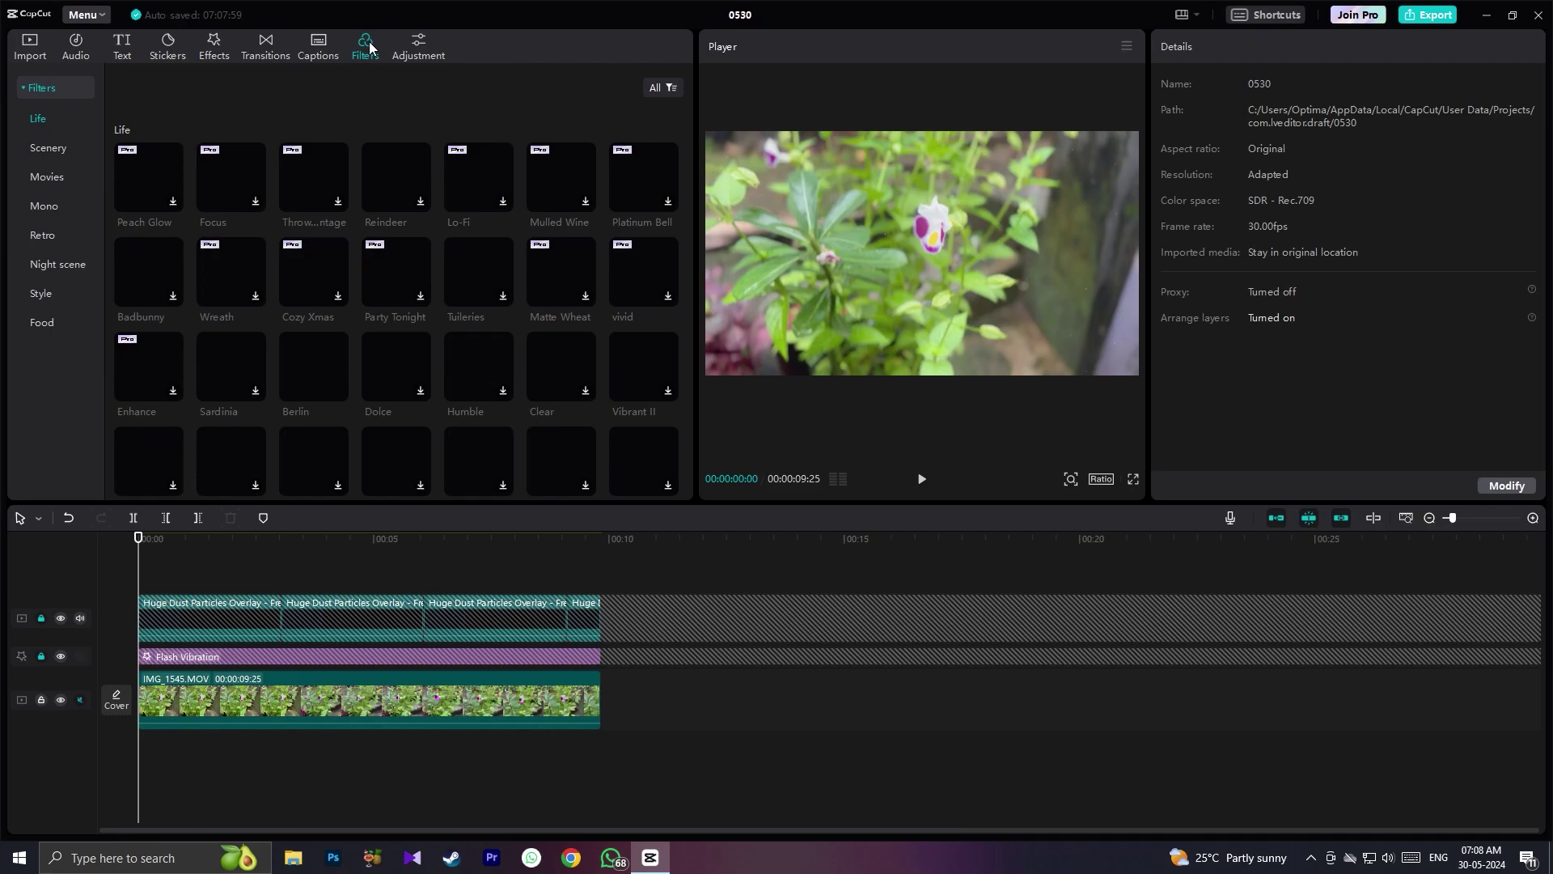
{"action": "left_click", "coordinate": [62, 147]}
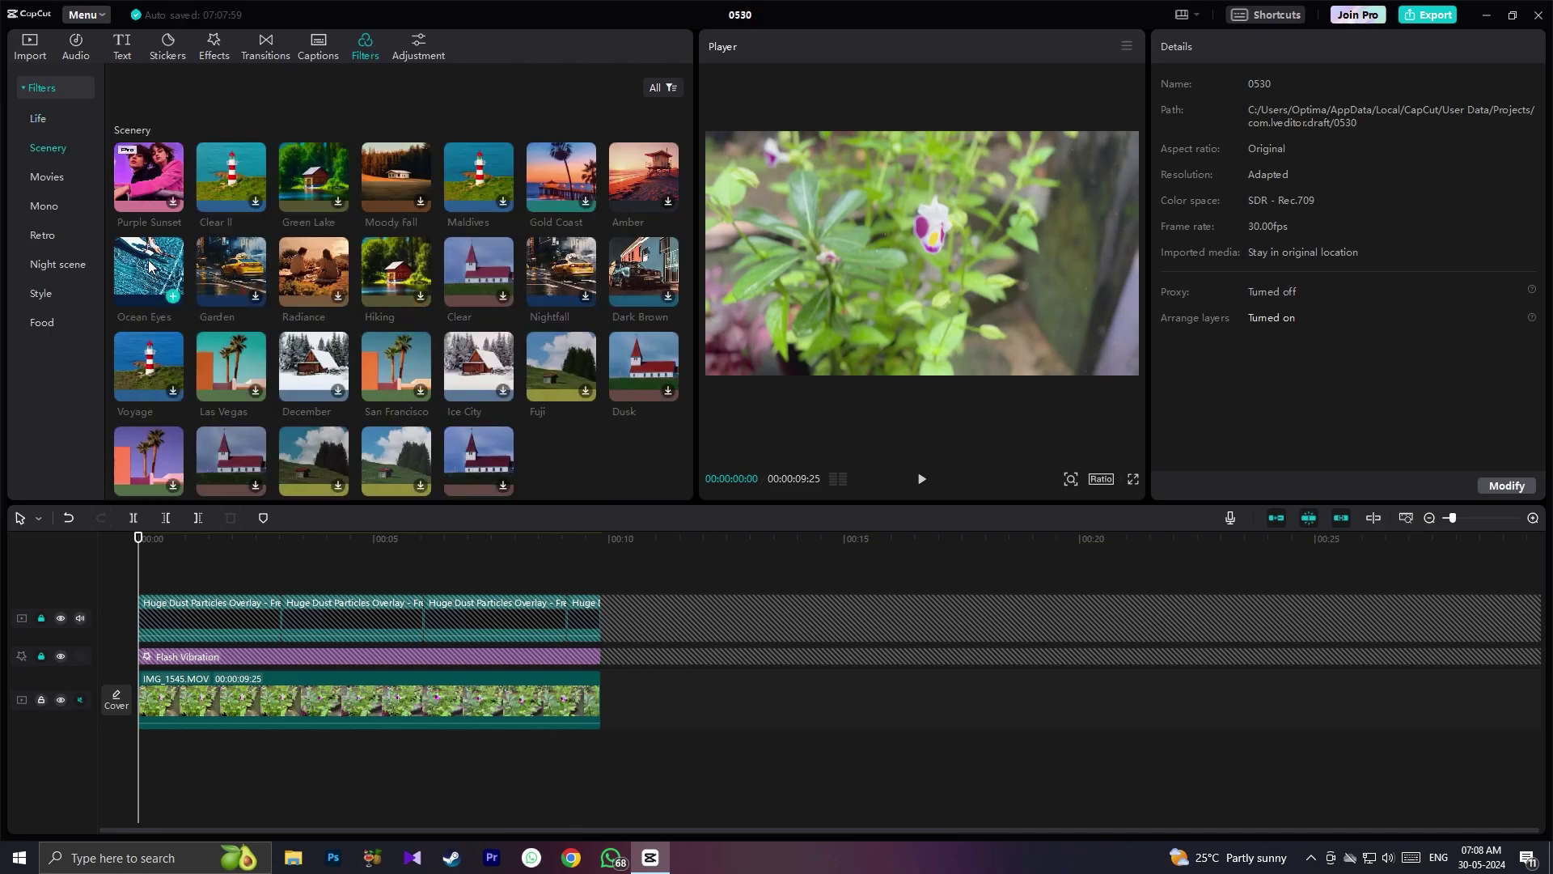
{"action": "mouse_move", "coordinate": [165, 312]}
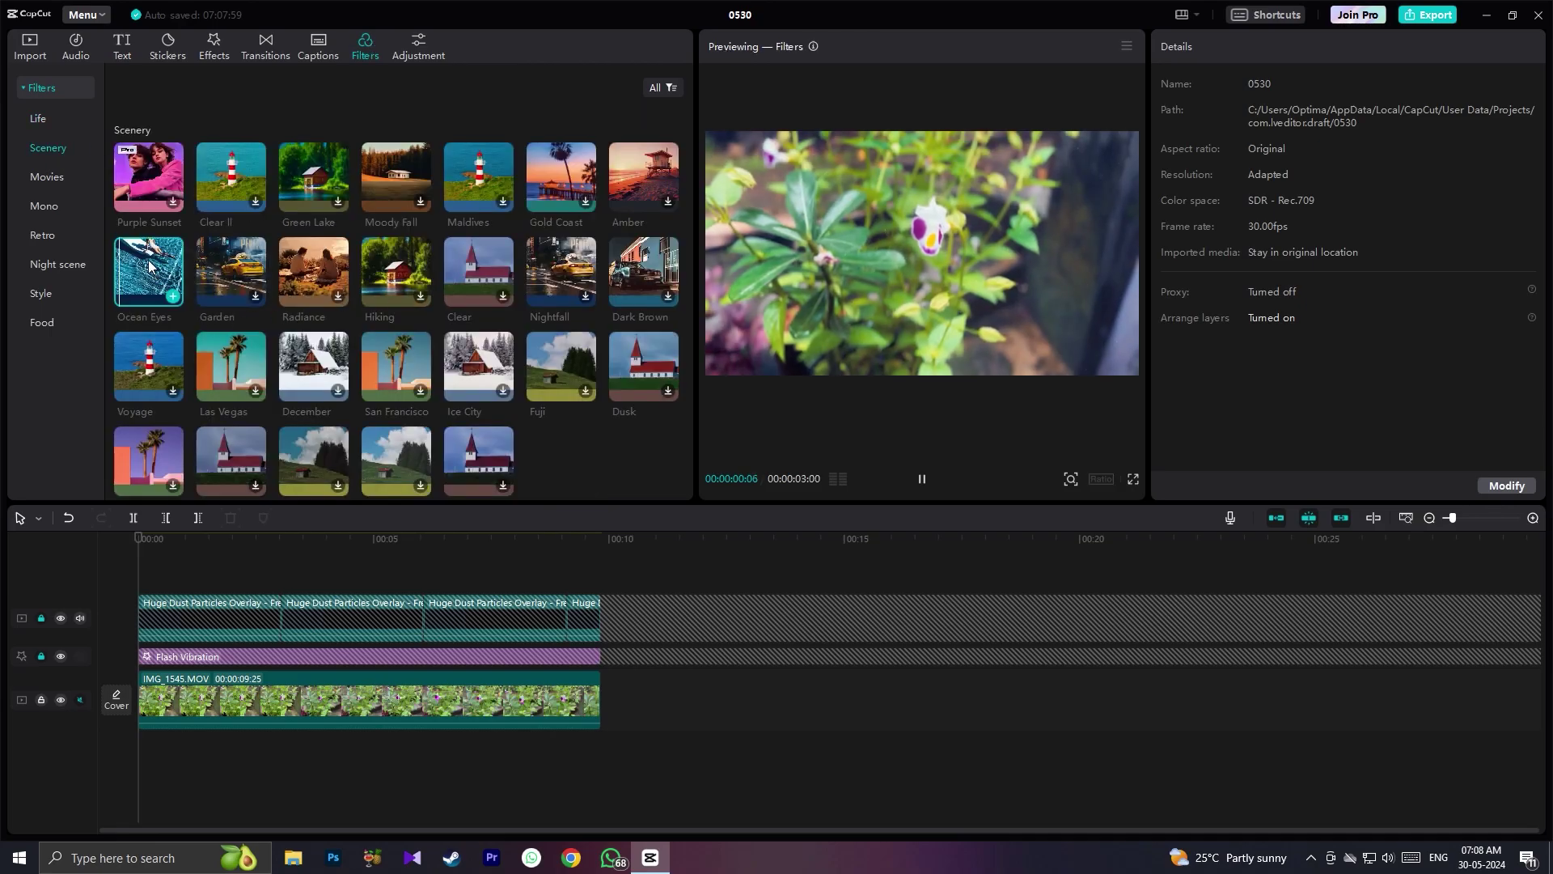
{"action": "left_click", "coordinate": [172, 297]}
{"action": "left_click_drag", "start_coordinate": [265, 608], "coordinate": [602, 605]}
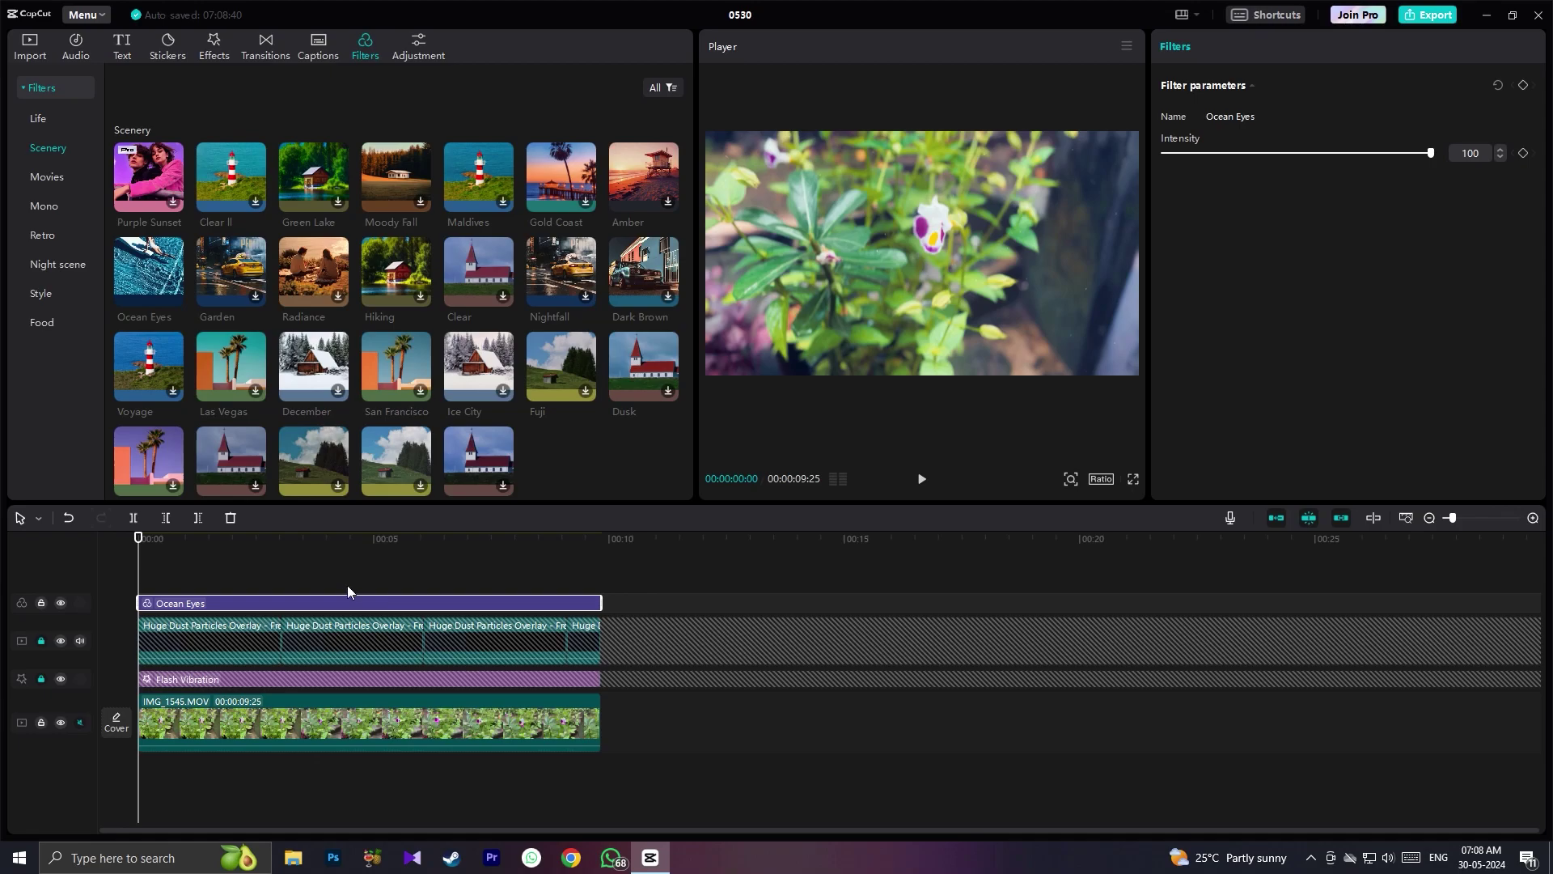
{"action": "left_click", "coordinate": [926, 482]}
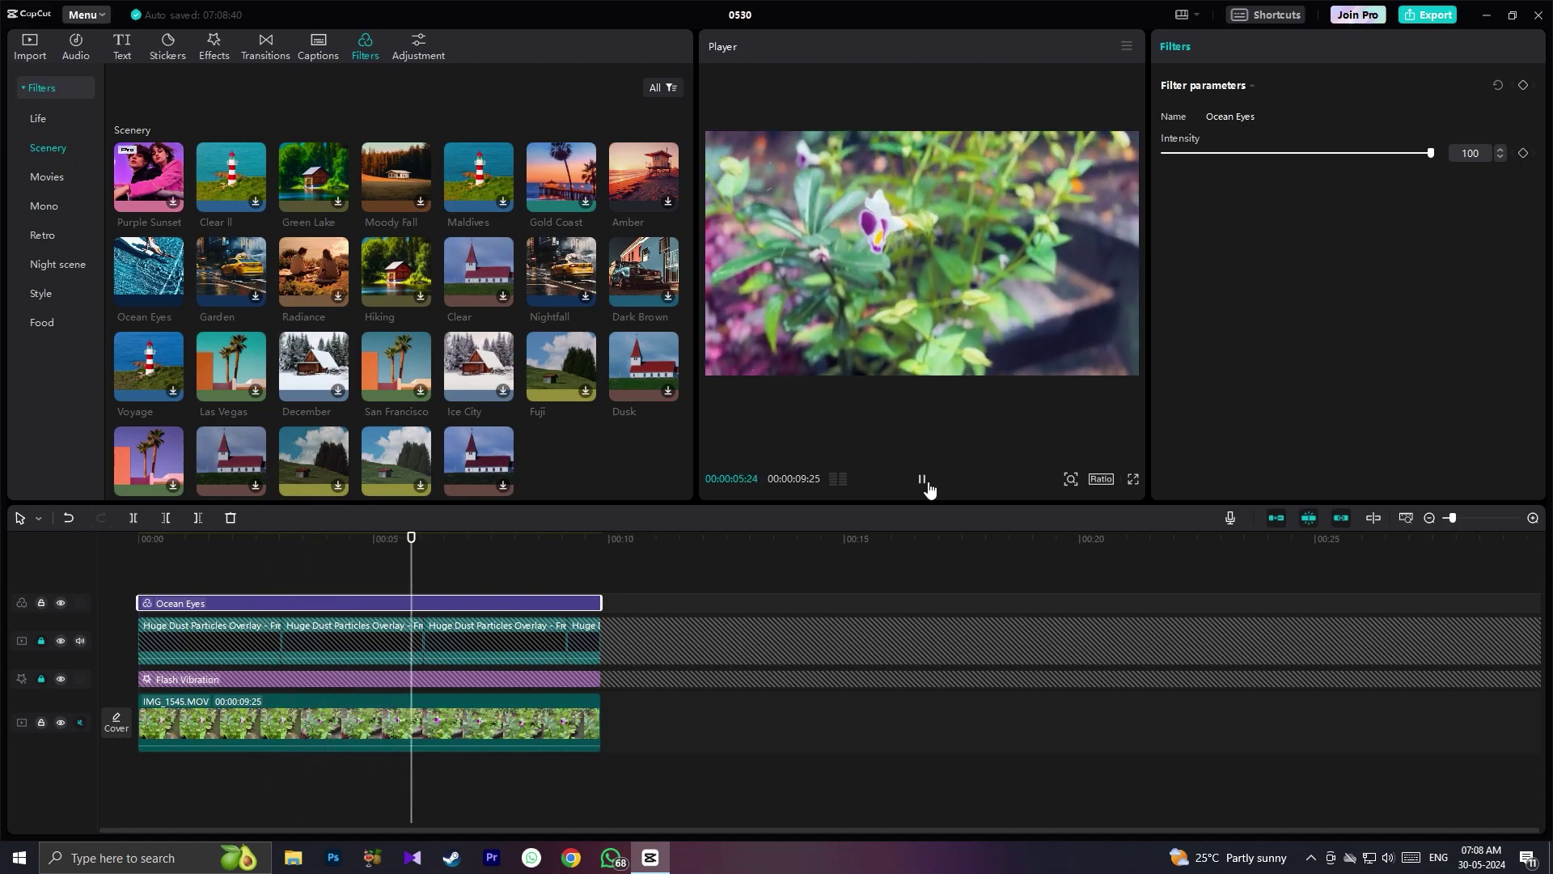
{"action": "left_click", "coordinate": [926, 483]}
- Unlock the Flash Vibration track to check its settings, and lock both it and the Ocean Eyes filter track
{"action": "left_click", "coordinate": [39, 681]}
{"action": "left_click", "coordinate": [192, 681]}
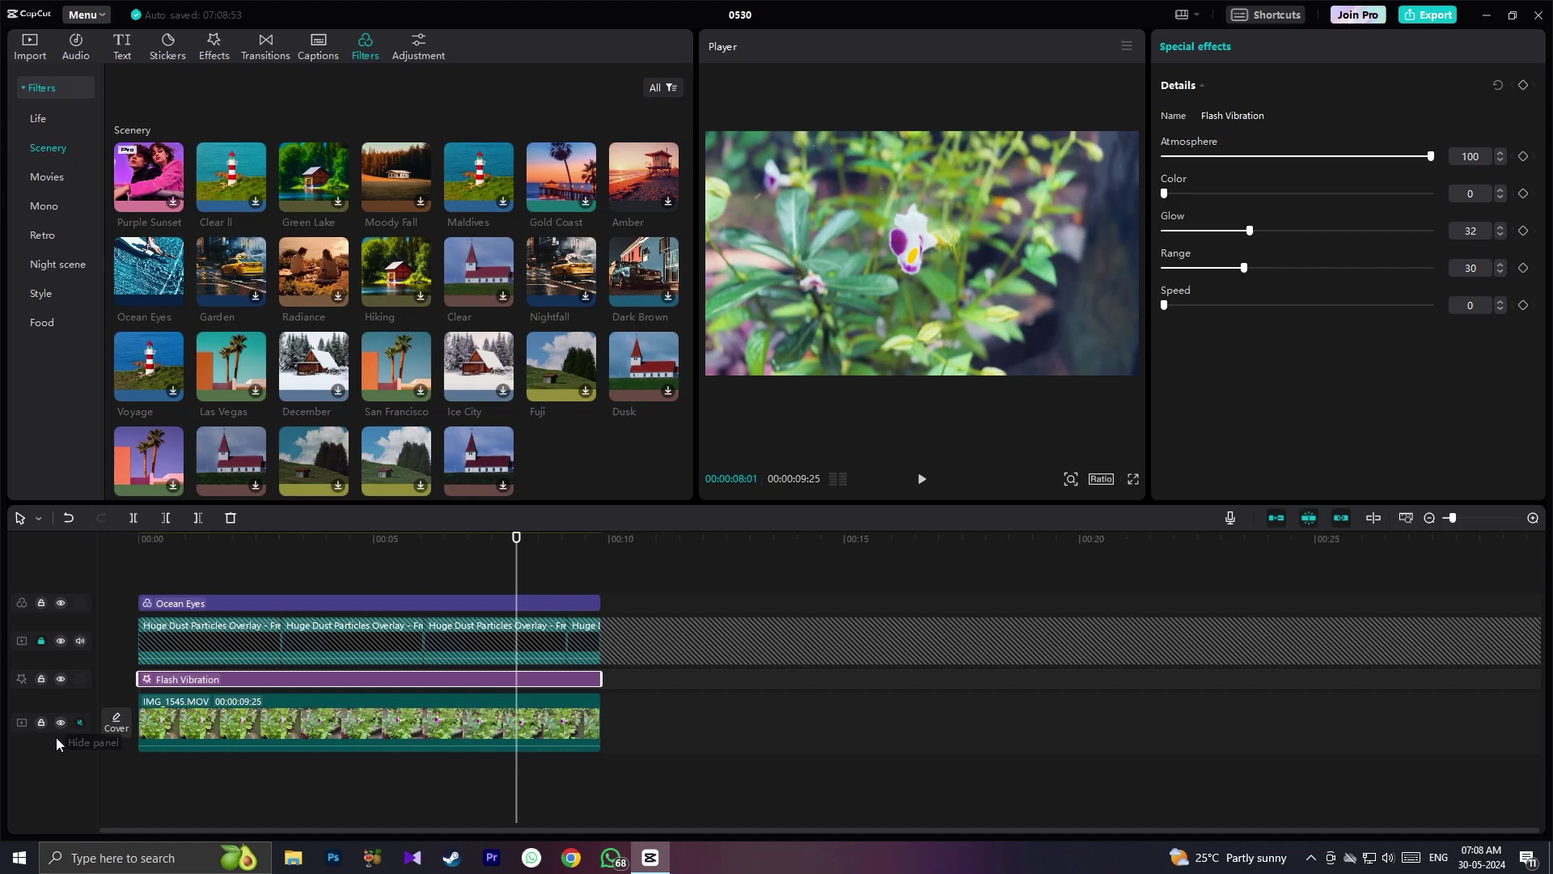
{"action": "left_click", "coordinate": [40, 679]}
{"action": "left_click", "coordinate": [41, 602]}
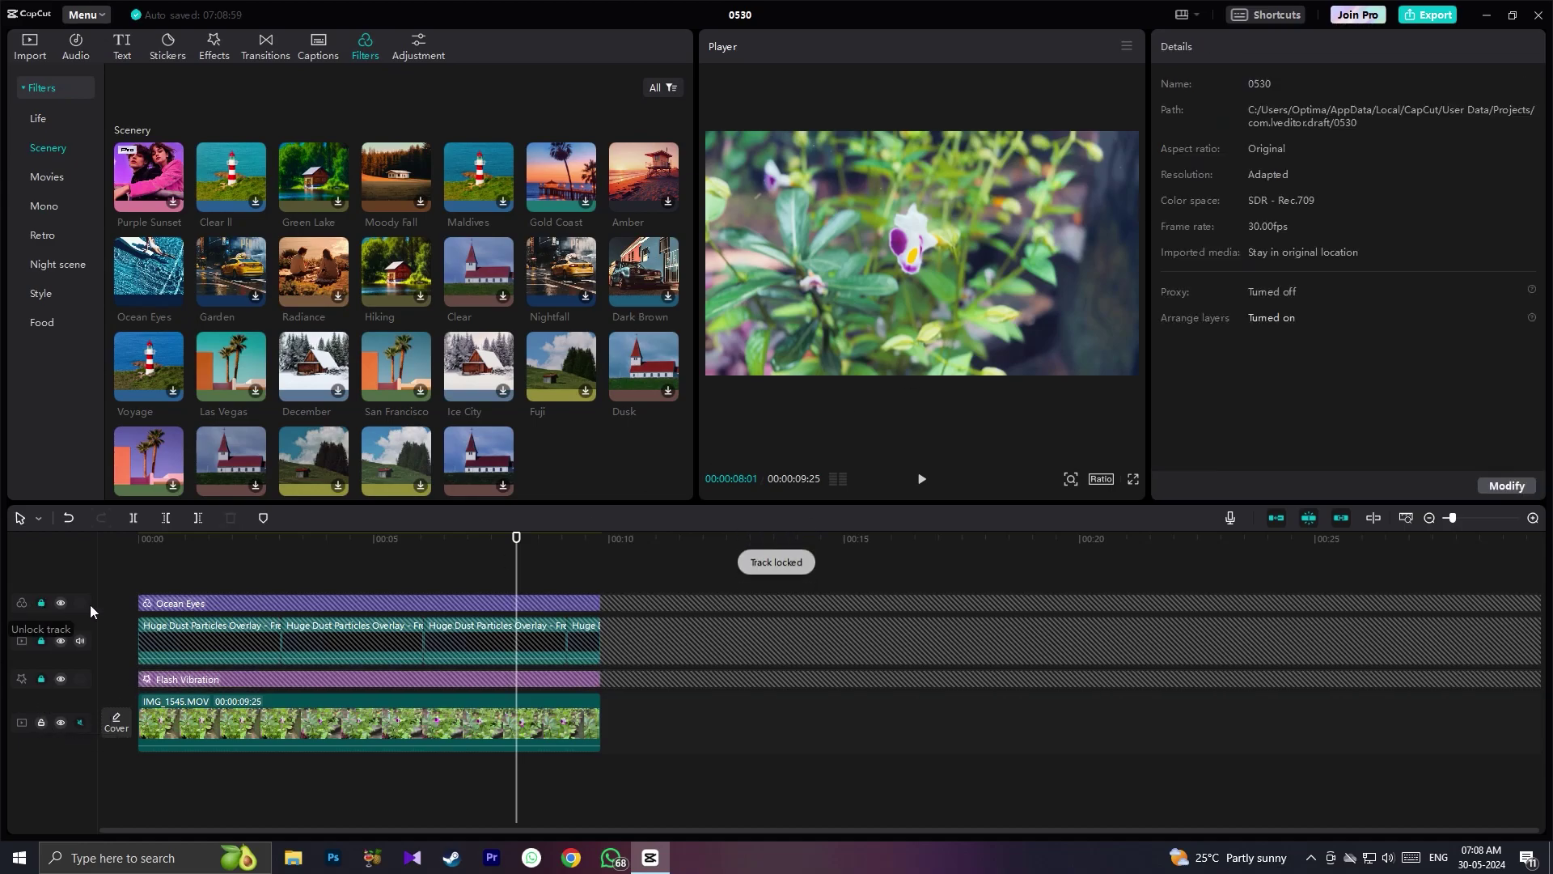
- Adjust the IMG_1545.MOV clip's Contrast to -7, Shadow to -4 and Highlight to 3, and preview from the start
{"action": "left_click_drag", "start_coordinate": [518, 527], "coordinate": [139, 538]}
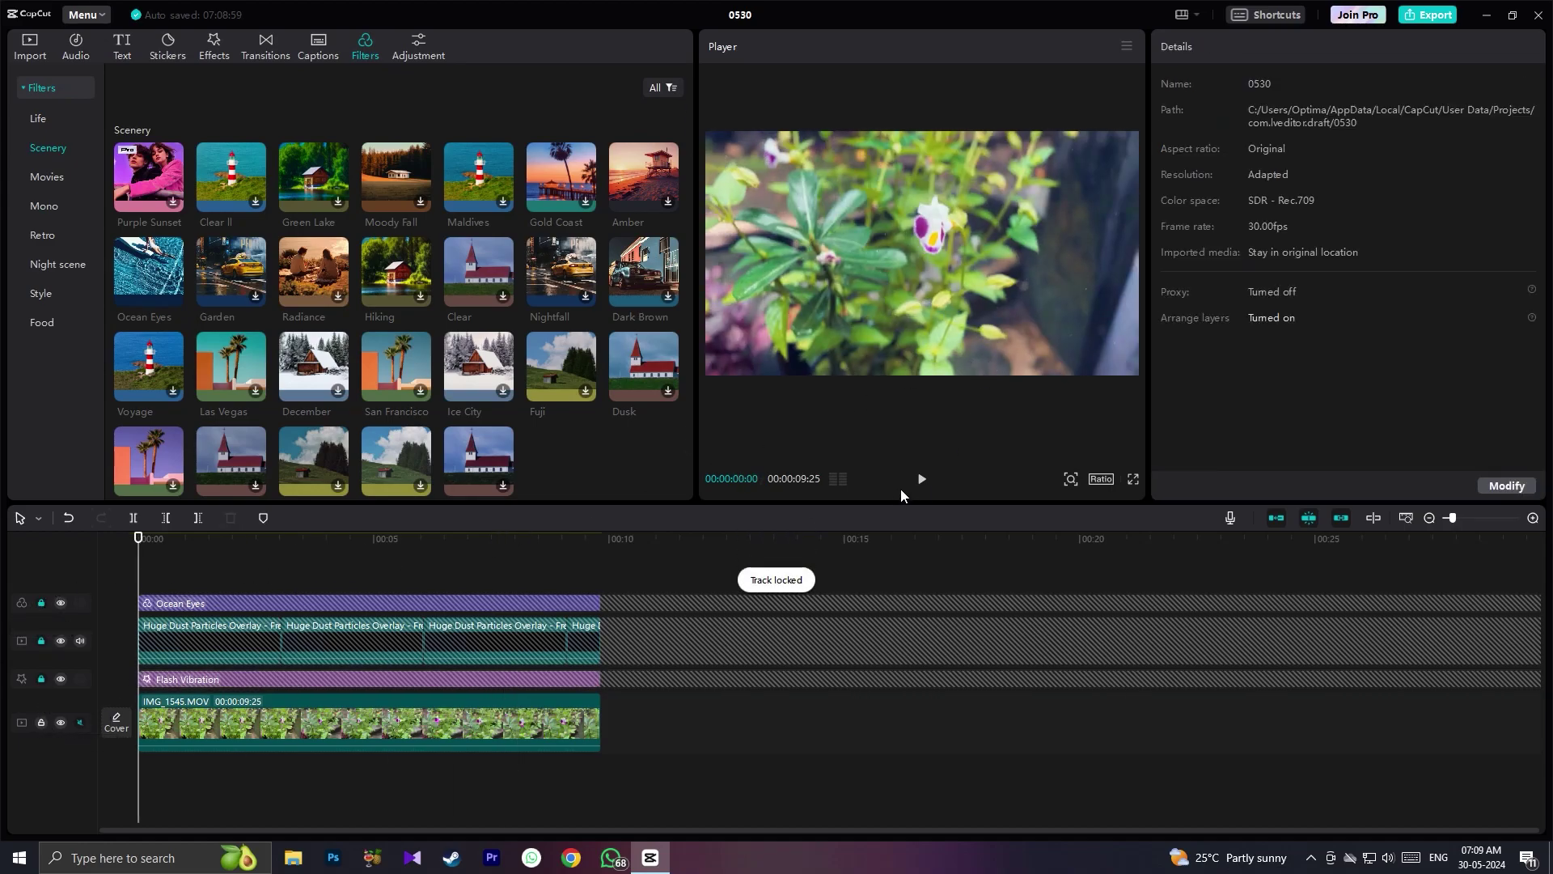
{"action": "left_click", "coordinate": [507, 708]}
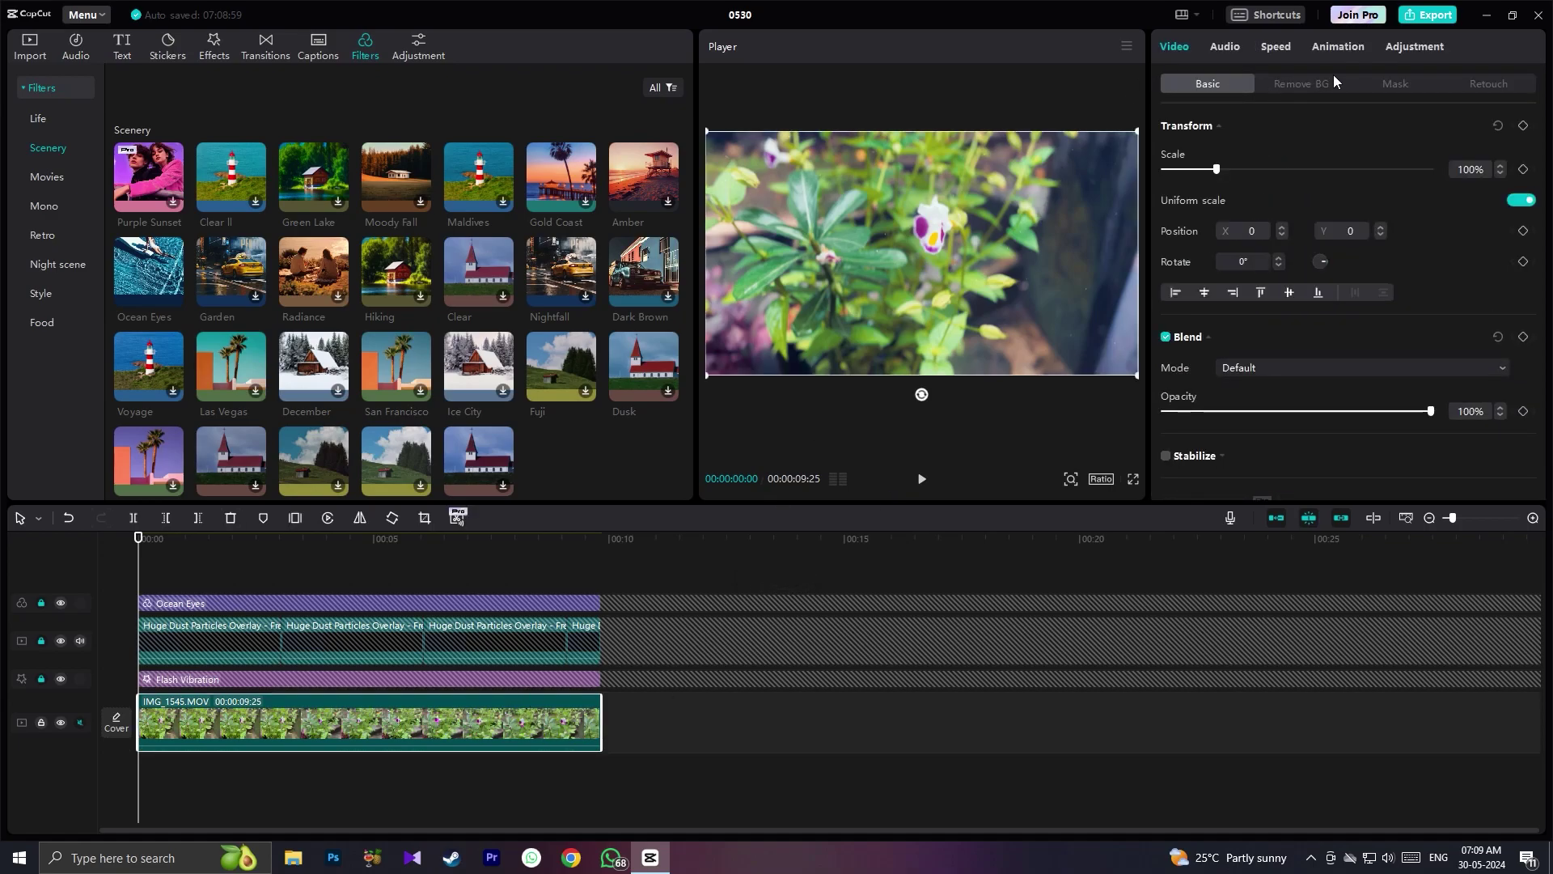
{"action": "left_click", "coordinate": [1411, 48]}
{"action": "scroll", "coordinate": [1274, 336], "scroll_direction": "down", "scroll_amount": 5}
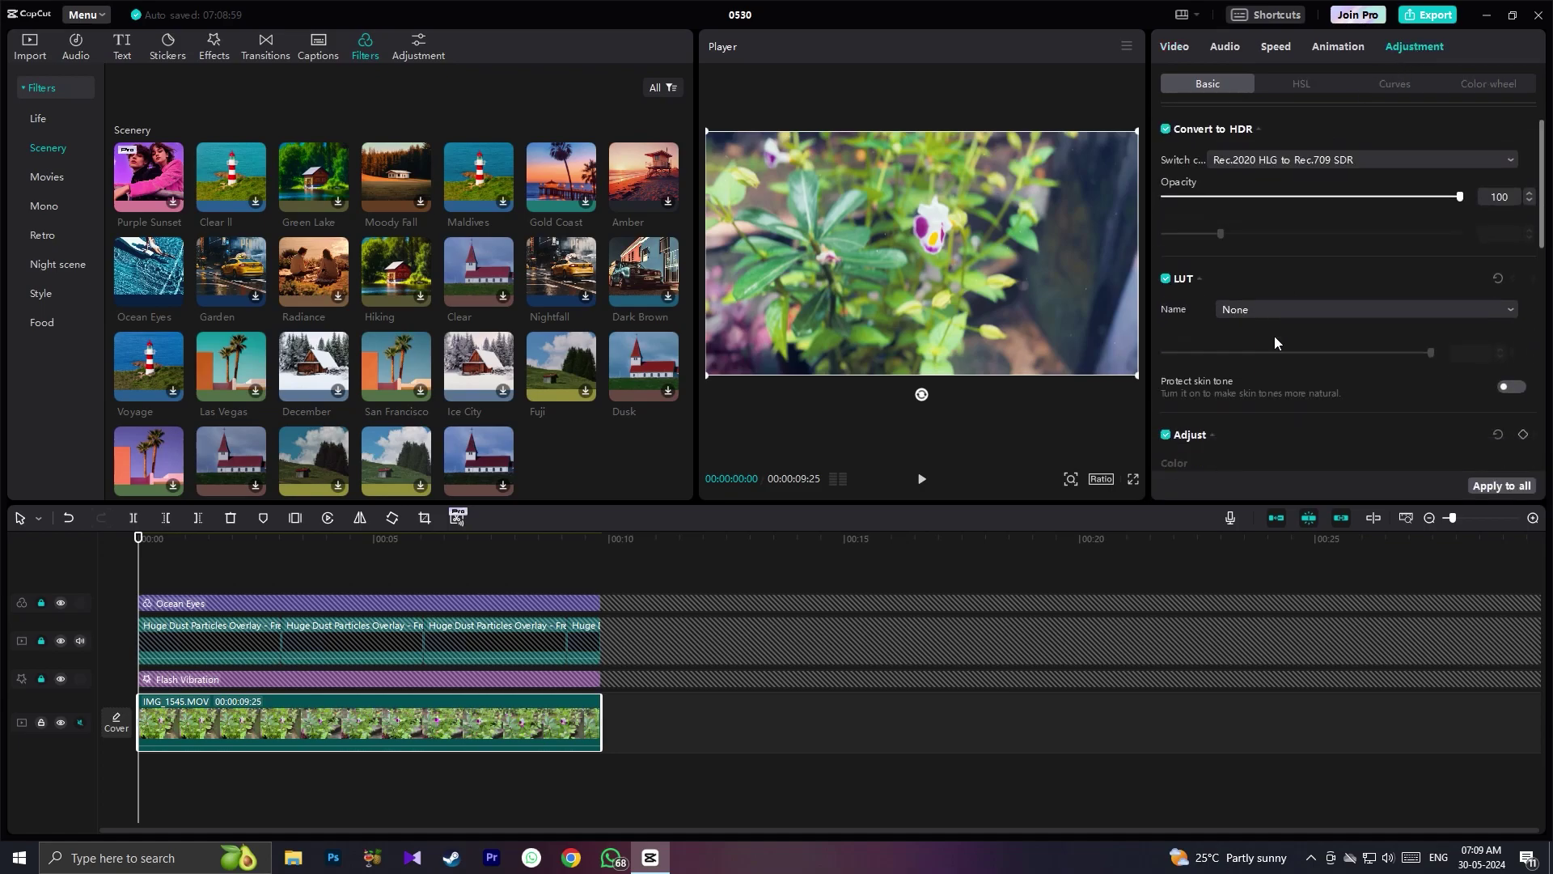
{"action": "scroll", "coordinate": [1274, 341], "scroll_direction": "down", "scroll_amount": 2}
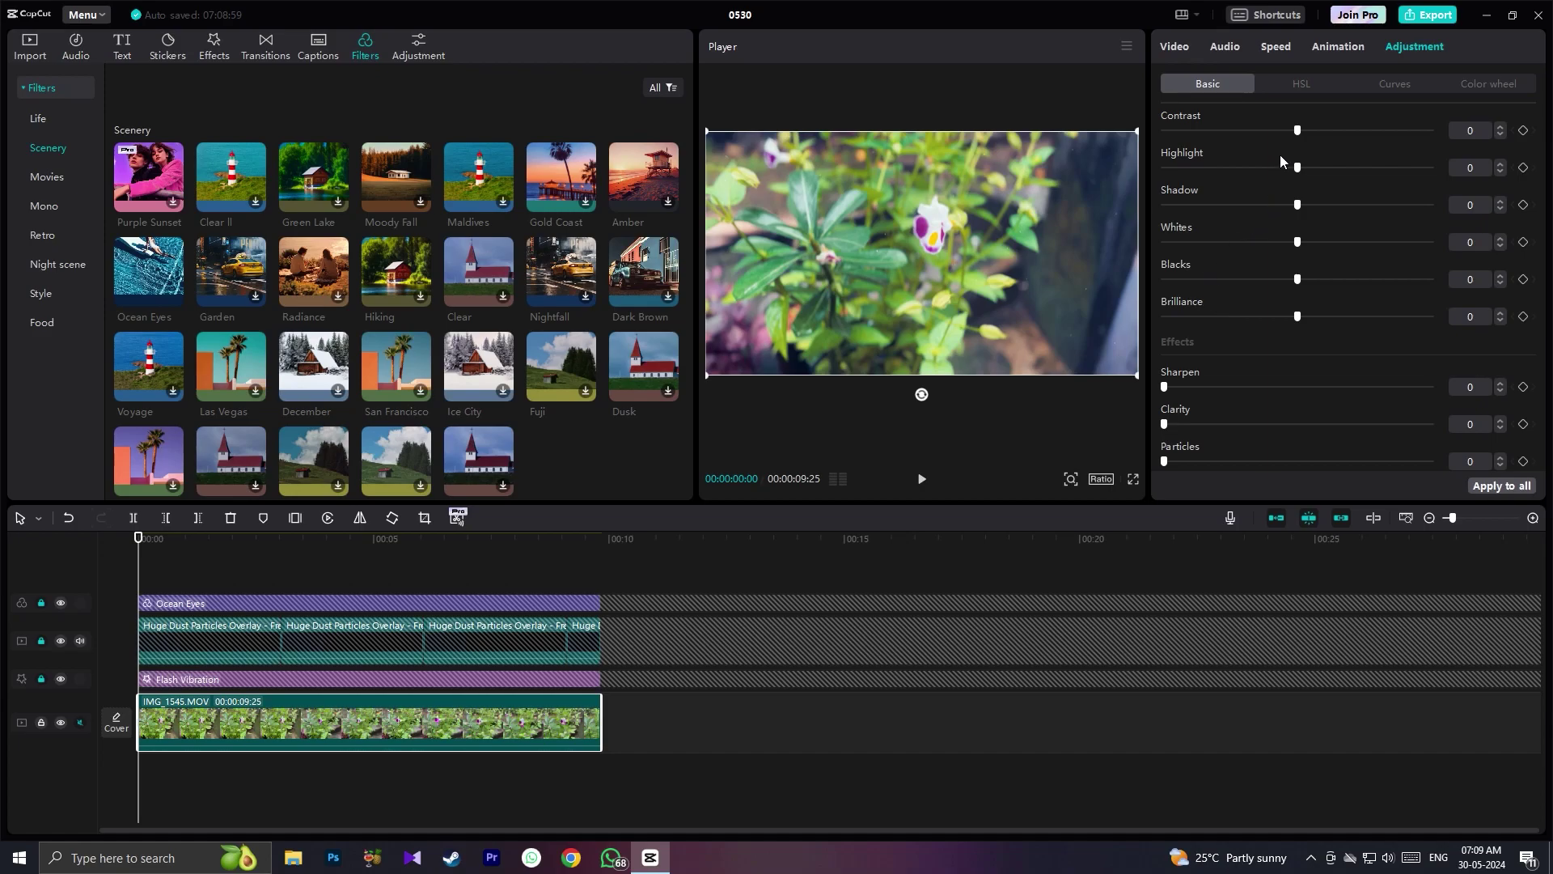
{"action": "mouse_move", "coordinate": [1288, 132]}
{"action": "left_mouse_down"}
{"action": "mouse_move", "coordinate": [1239, 137]}
{"action": "mouse_move", "coordinate": [1270, 139]}
{"action": "left_mouse_up"}
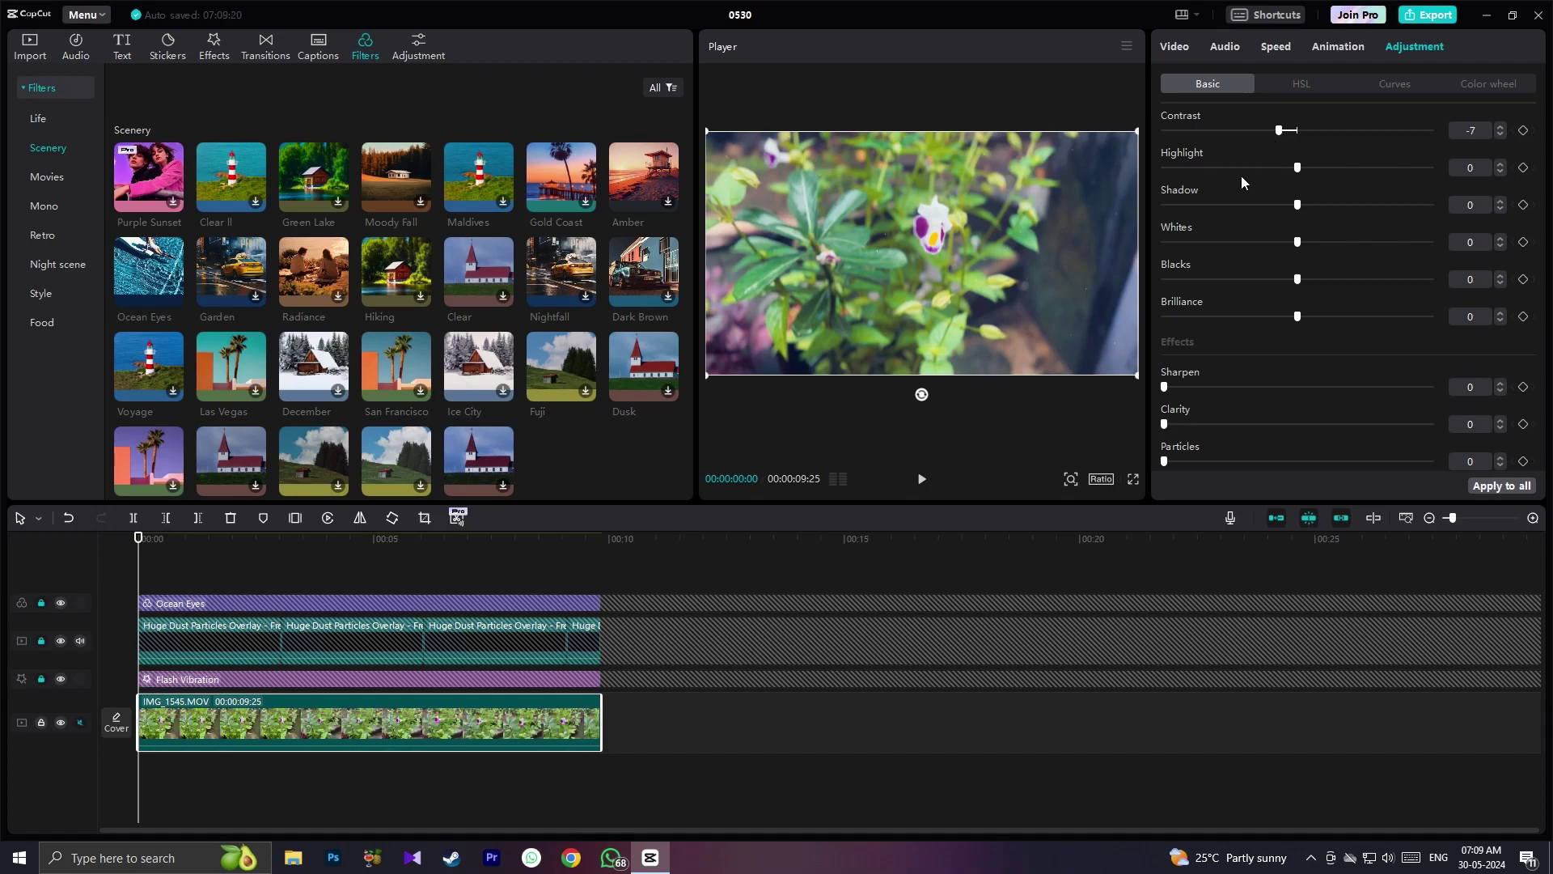
{"action": "left_click_drag", "start_coordinate": [1297, 205], "coordinate": [1271, 208]}
{"action": "left_click_drag", "start_coordinate": [1298, 170], "coordinate": [1304, 170]}
{"action": "left_click", "coordinate": [922, 480]}
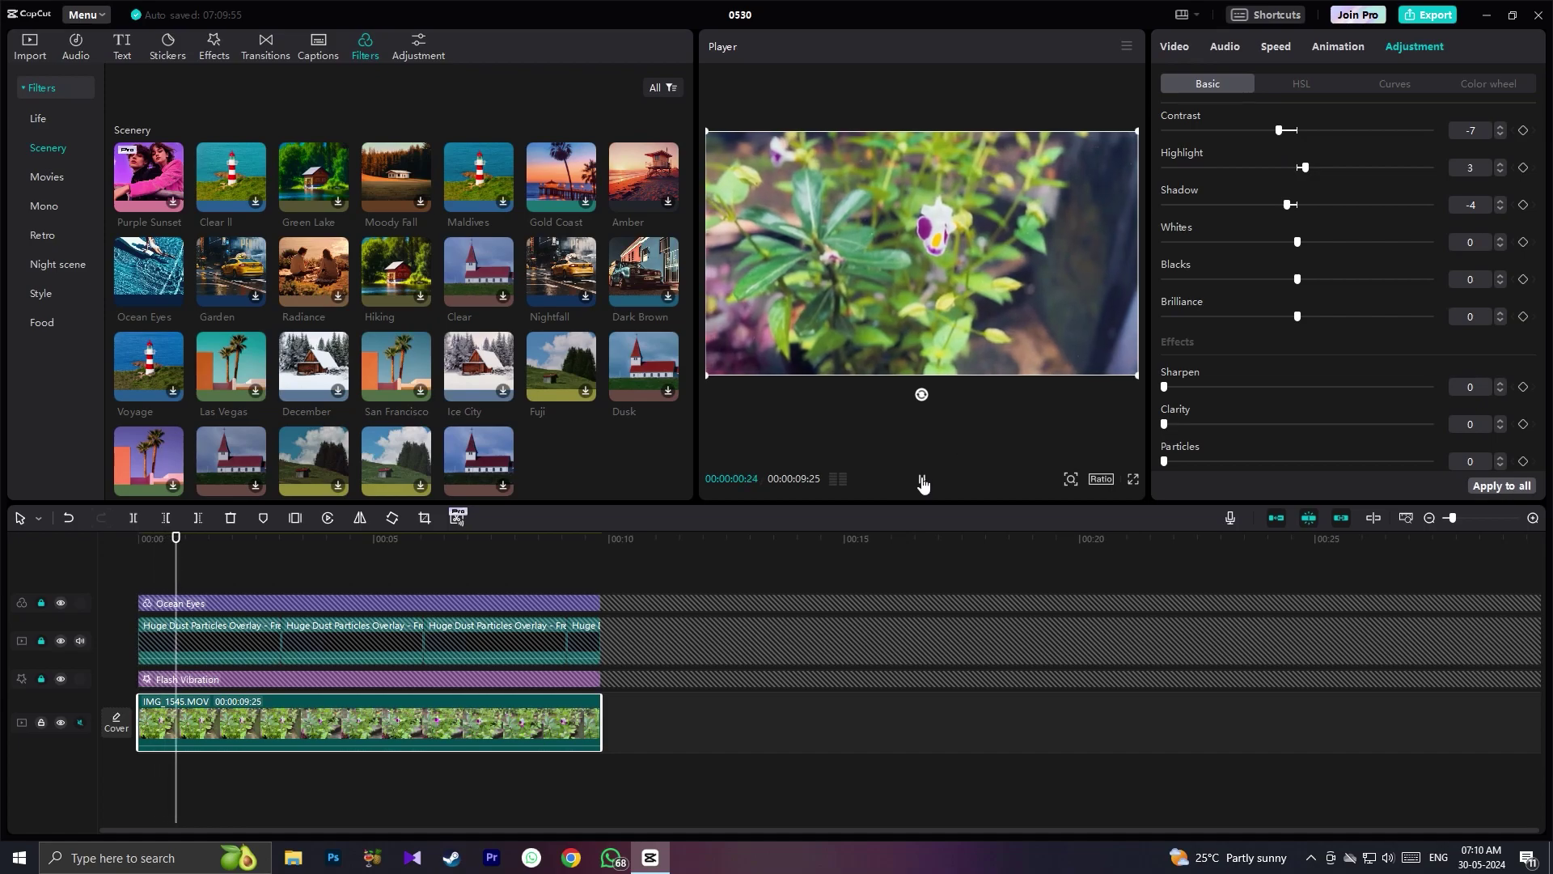
{"action": "left_click", "coordinate": [922, 480]}
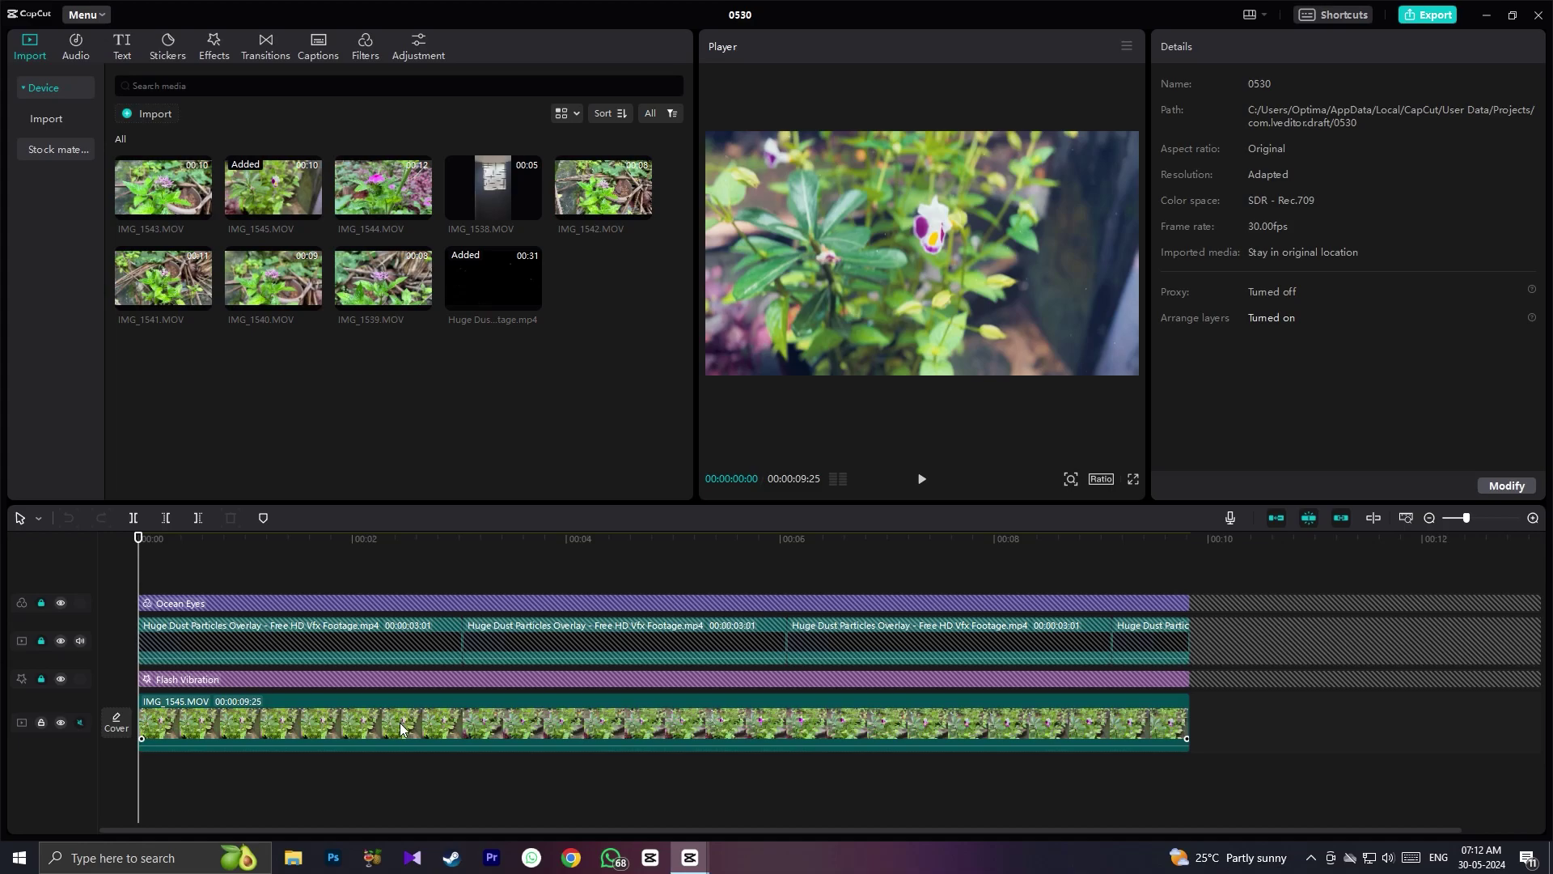
- Download the Badbunny filter from the Life category and toggle the Ocean Eyes track off and on for comparison
{"action": "left_click", "coordinate": [454, 694]}
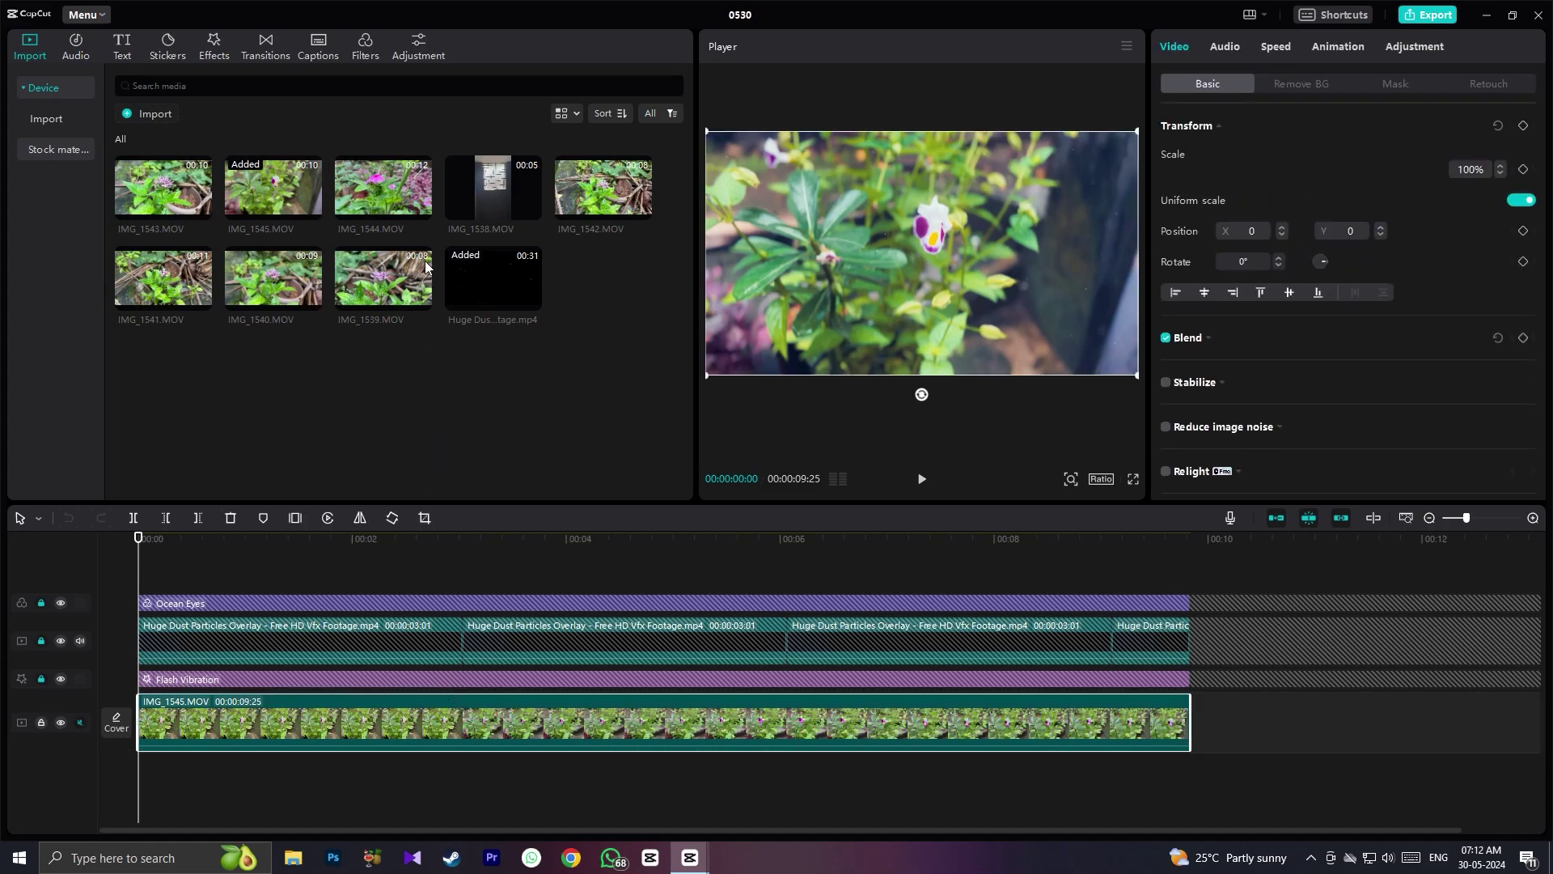
{"action": "left_click", "coordinate": [364, 55]}
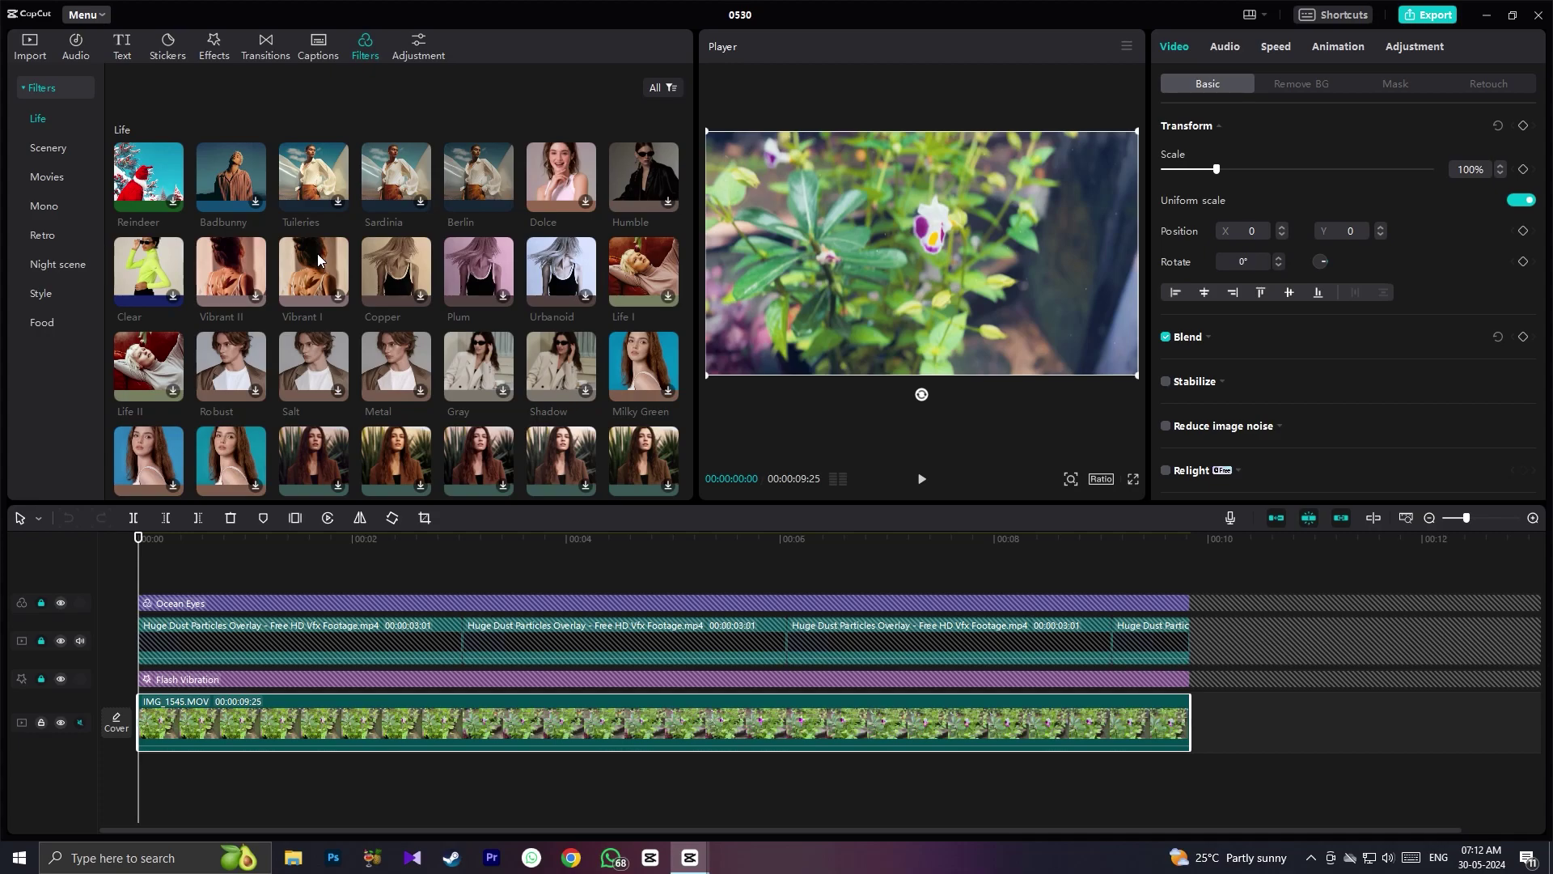
{"action": "left_click", "coordinate": [253, 208]}
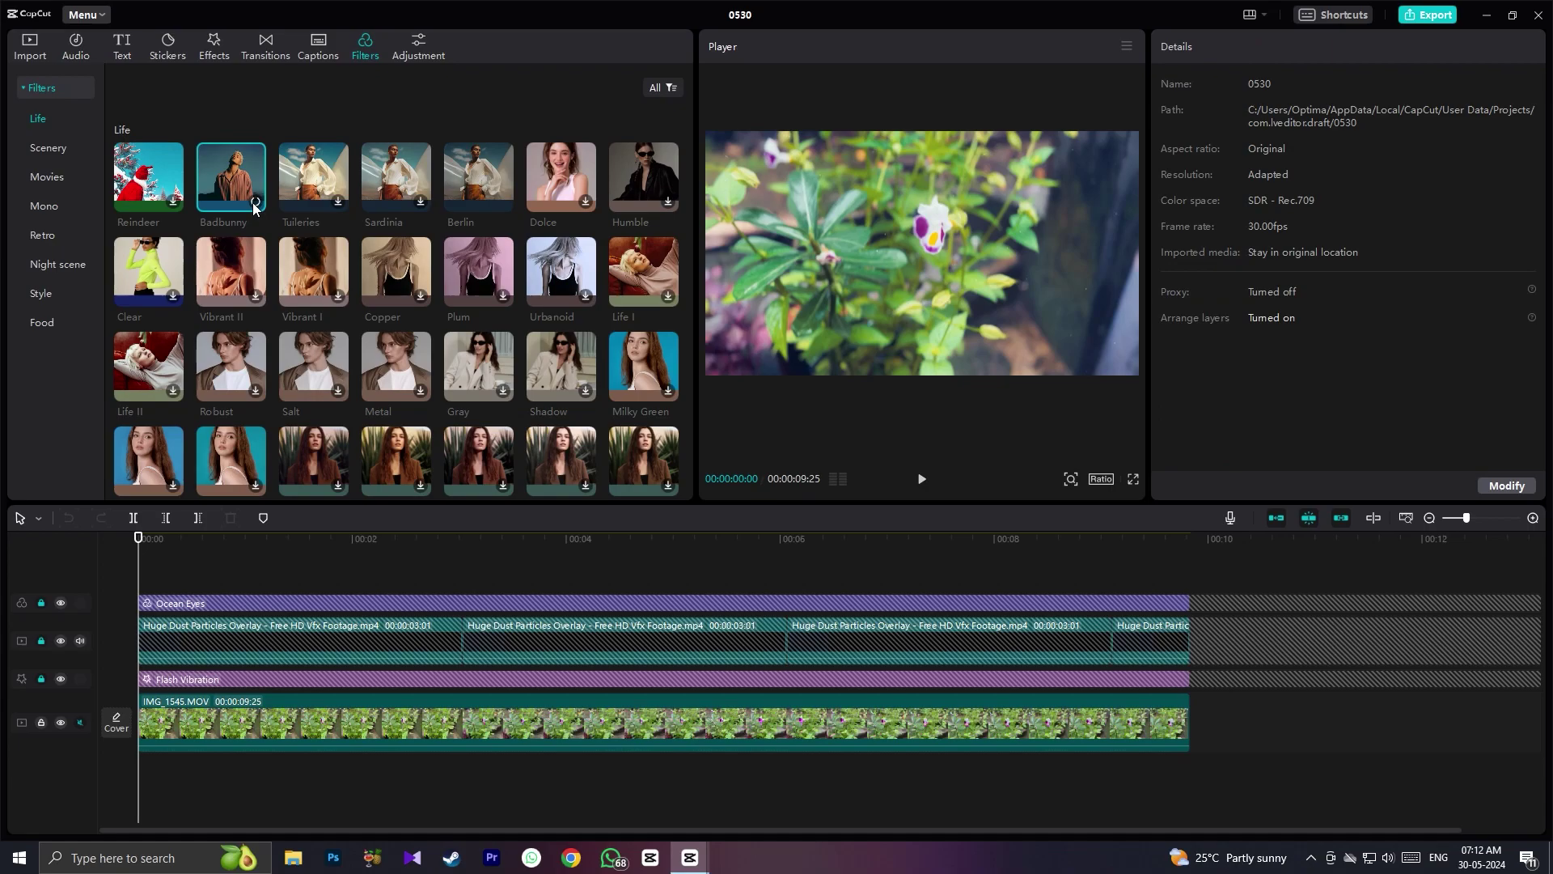
{"action": "left_click", "coordinate": [60, 602]}
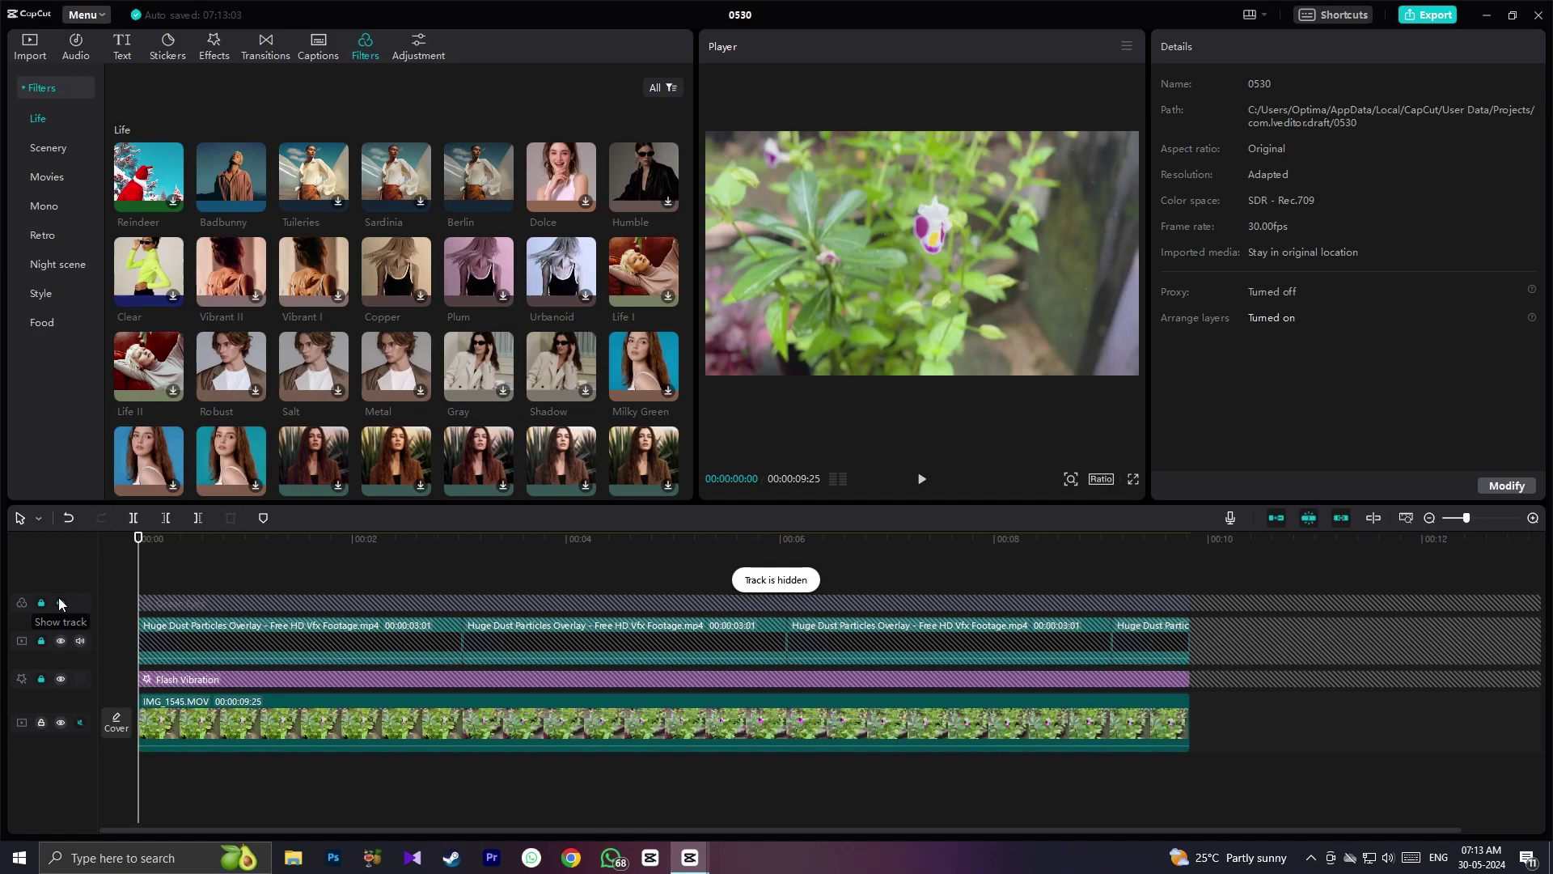
{"action": "left_click", "coordinate": [60, 603]}
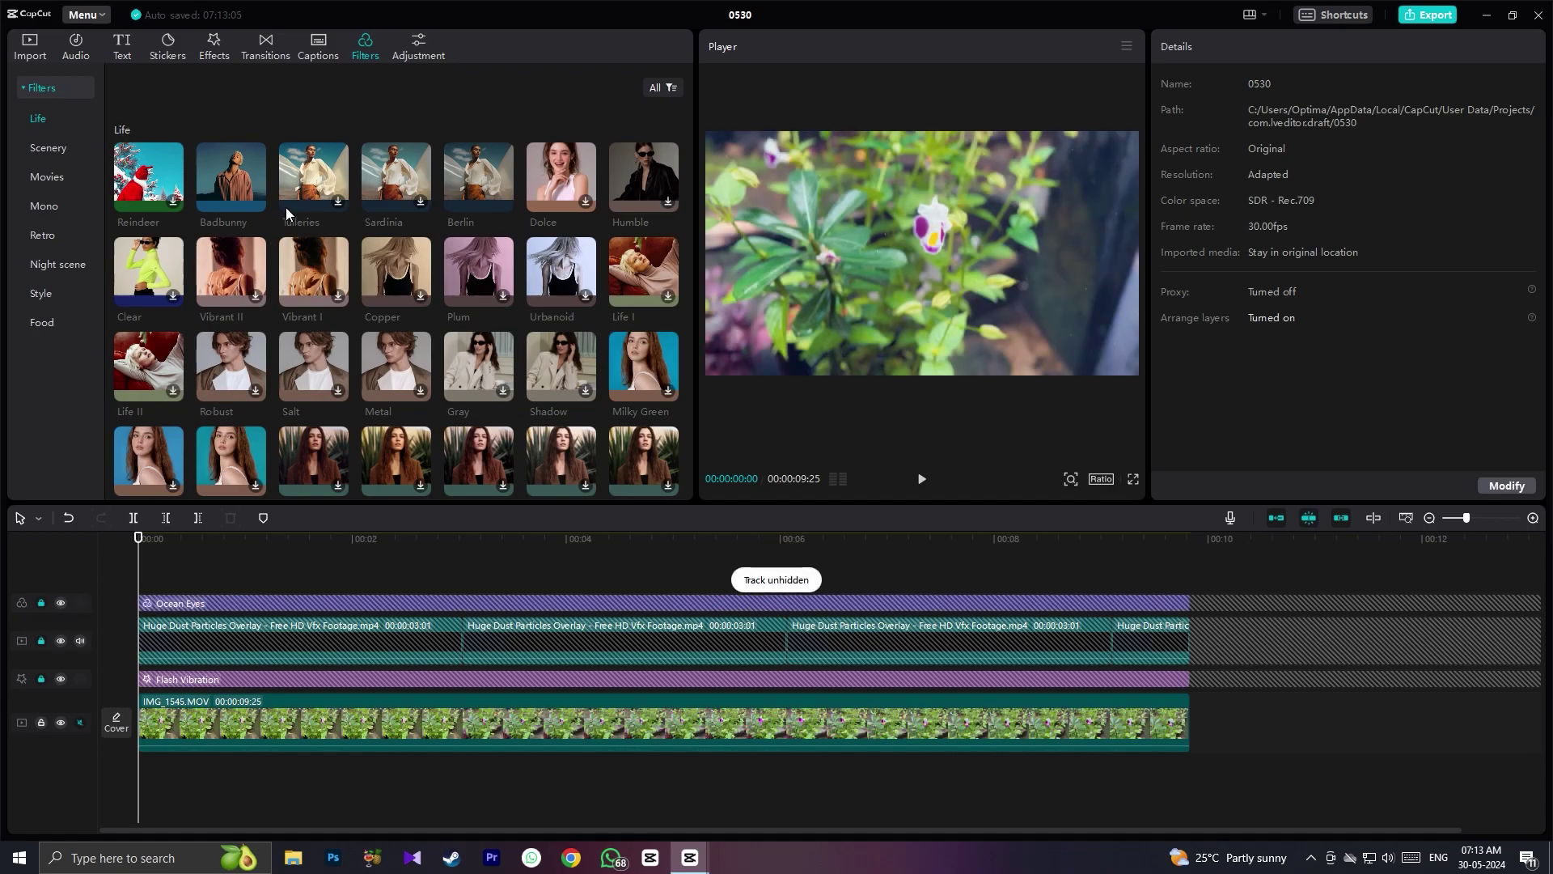
- Preview the Badbunny and Tuileries filters, then add Badbunny above Ocean Eyes and extend it to the end of the main clip
{"action": "left_click", "coordinate": [238, 184]}
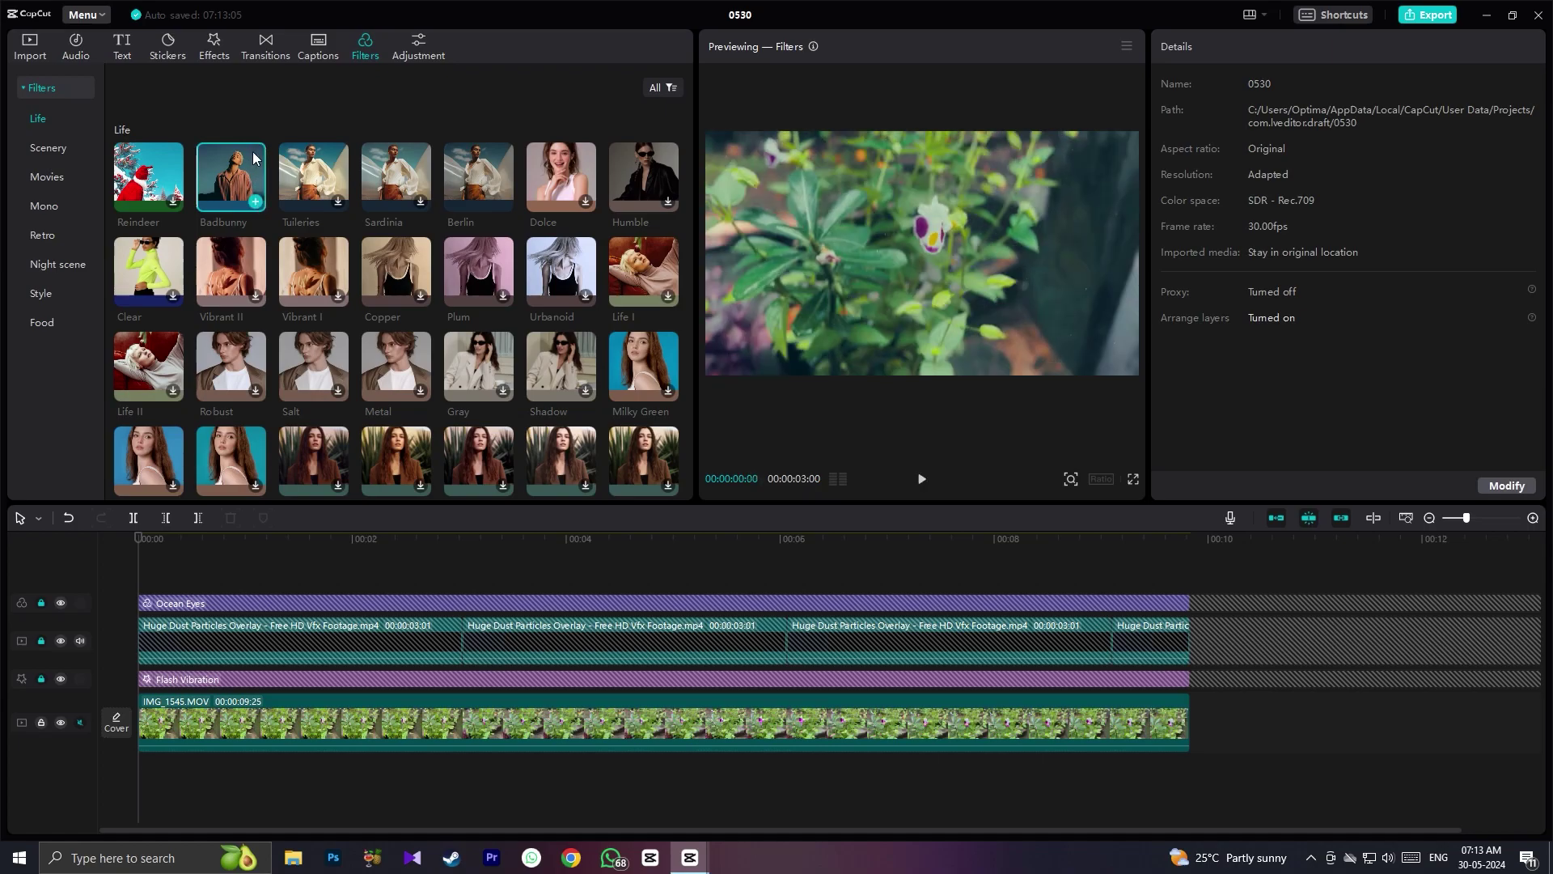
{"action": "left_click", "coordinate": [340, 201]}
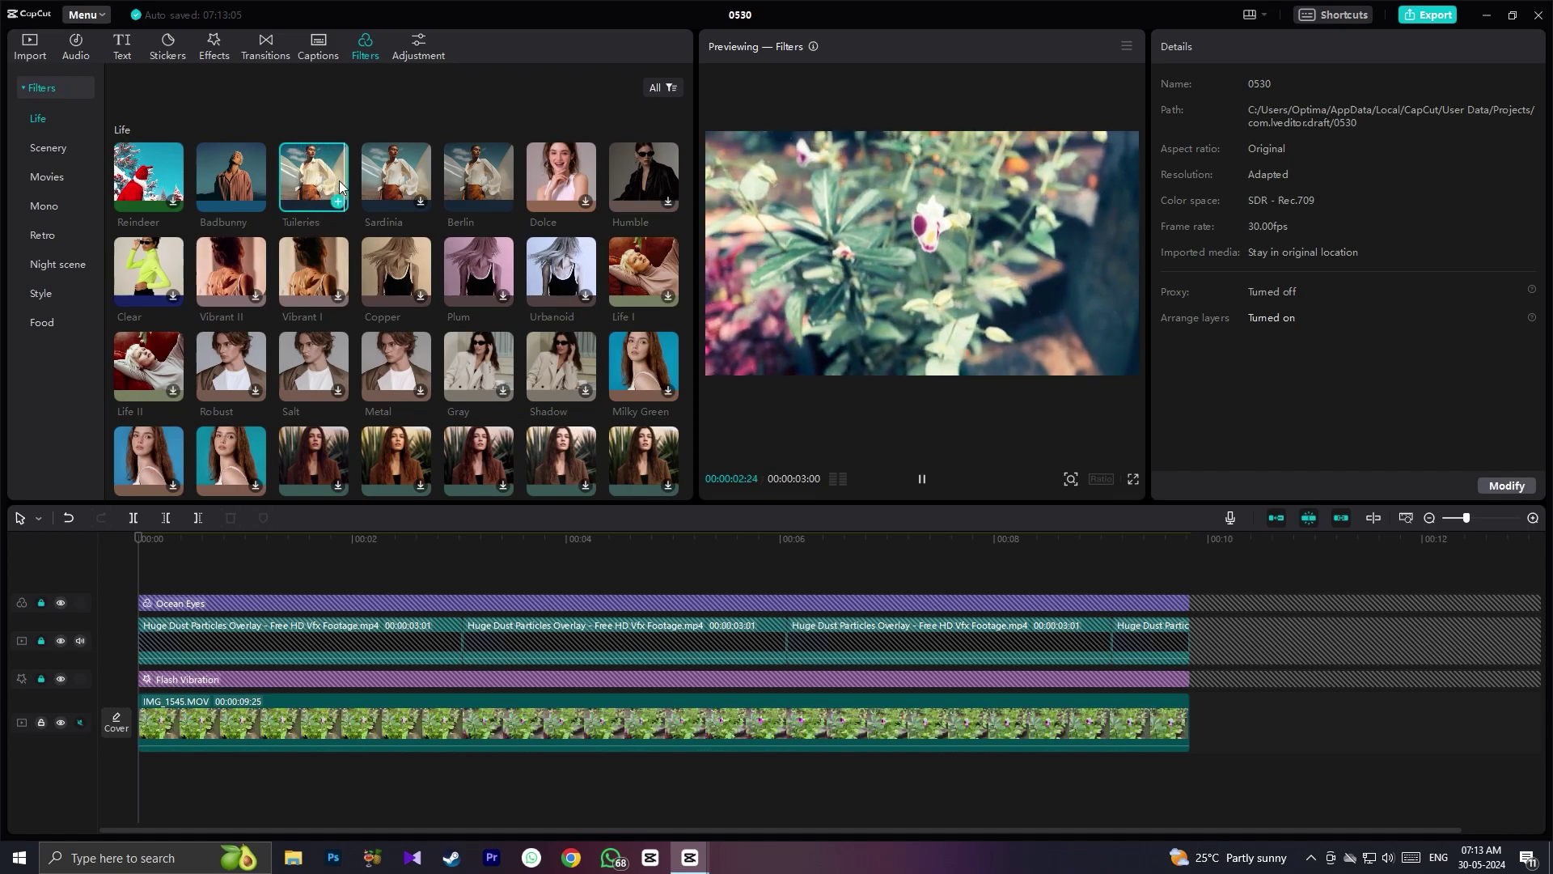
{"action": "mouse_move", "coordinate": [340, 185]}
{"action": "left_click_drag", "start_coordinate": [340, 184], "coordinate": [211, 597]}
{"action": "left_click_drag", "start_coordinate": [458, 602], "coordinate": [1187, 602]}
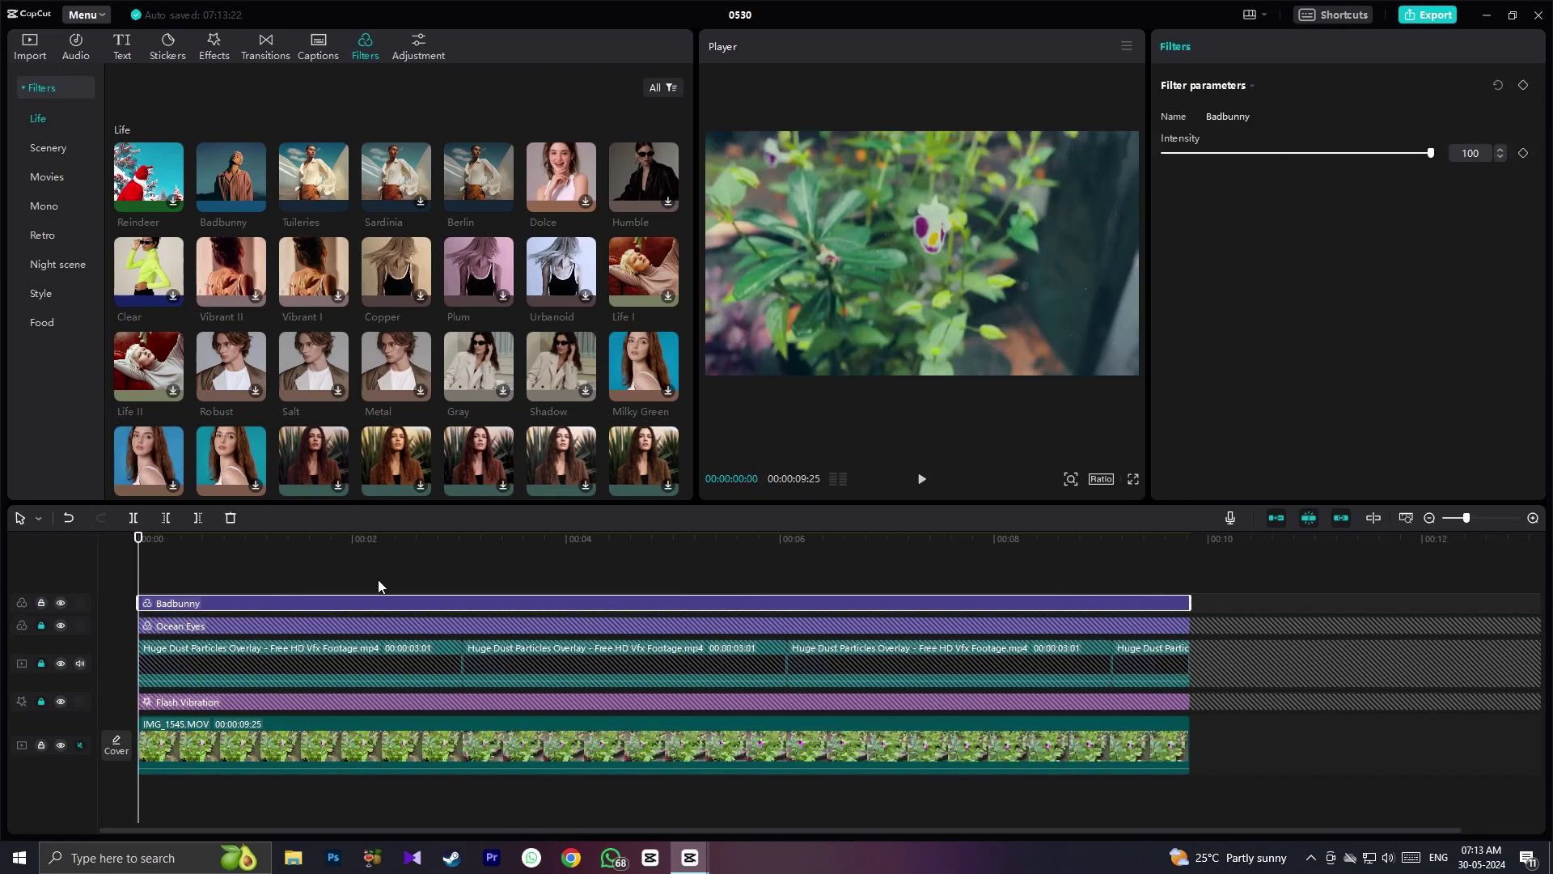
- Add the Tuileries filter above Badbunny, extend it to the end of the main clip, and preview it
{"action": "left_click", "coordinate": [338, 202]}
{"action": "left_click_drag", "start_coordinate": [466, 603], "coordinate": [1189, 602]}
{"action": "left_click", "coordinate": [921, 478]}
{"action": "left_click", "coordinate": [921, 478]}
- Compare the Ocean Eyes, Badbunny and Tuileries filters by toggling their tracks' visibility, and delete the Tuileries filter
{"action": "left_click", "coordinate": [60, 648]}
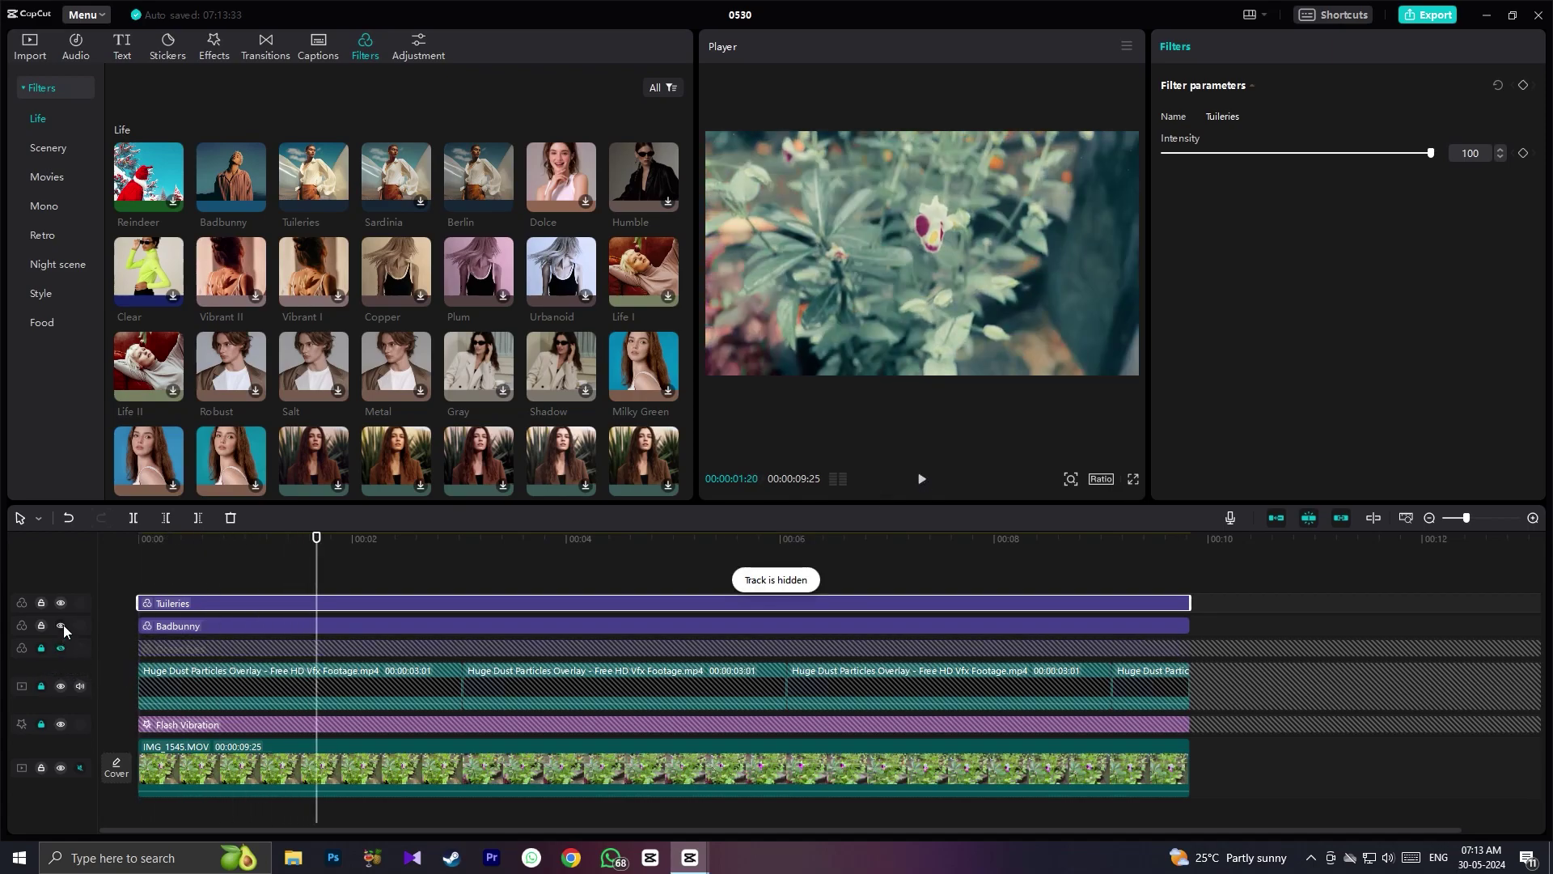
{"action": "left_click", "coordinate": [63, 624]}
{"action": "left_click", "coordinate": [60, 603]}
{"action": "left_click", "coordinate": [60, 626]}
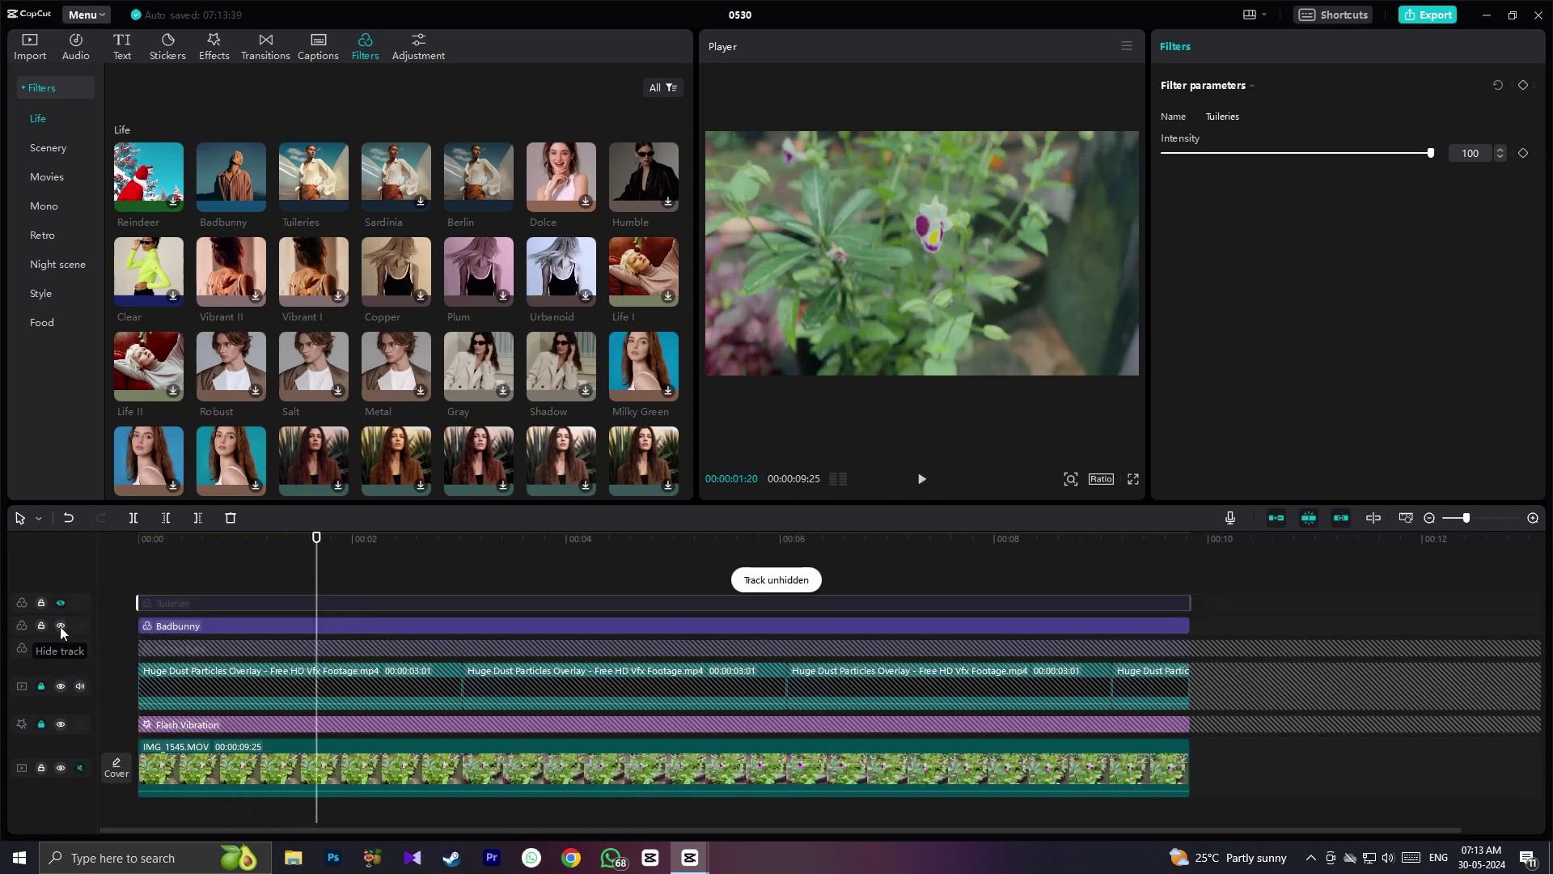
{"action": "left_click", "coordinate": [62, 648]}
{"action": "left_click", "coordinate": [60, 603]}
{"action": "left_click", "coordinate": [60, 602]}
{"action": "left_click", "coordinate": [61, 601]}
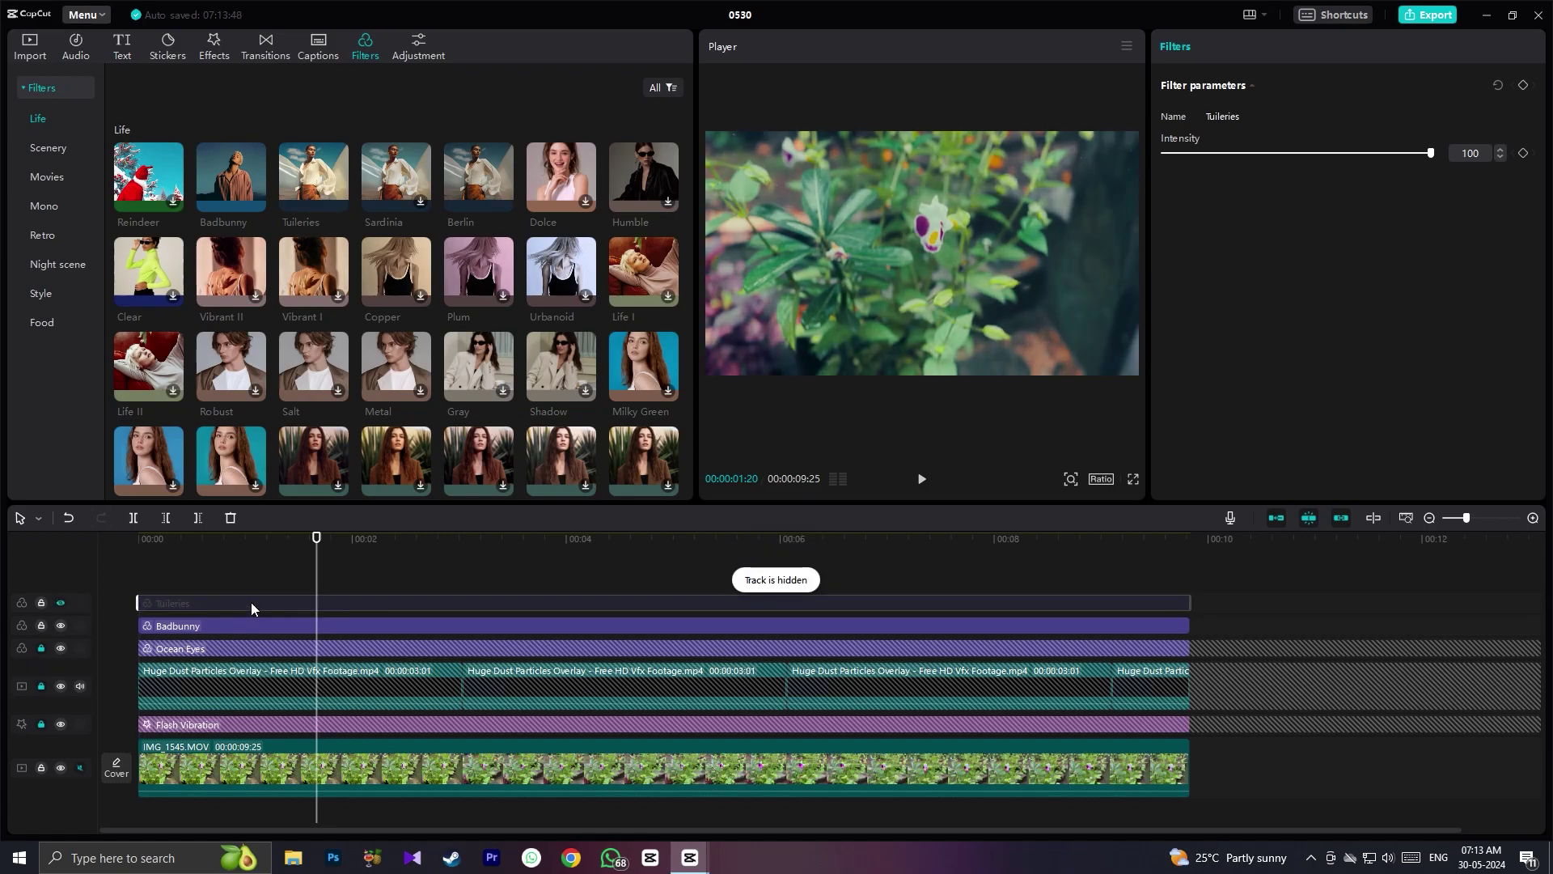
{"action": "key", "text": "Delete"}
{"action": "key", "text": "Home"}
- Compare the clip with the Badbunny track shown and hidden, and play it through with Badbunny hidden
{"action": "left_click", "coordinate": [60, 603]}
{"action": "left_click", "coordinate": [60, 603]}
{"action": "left_click", "coordinate": [60, 603]}
{"action": "left_click", "coordinate": [60, 604]}
{"action": "left_click", "coordinate": [60, 603]}
{"action": "left_click", "coordinate": [921, 479]}
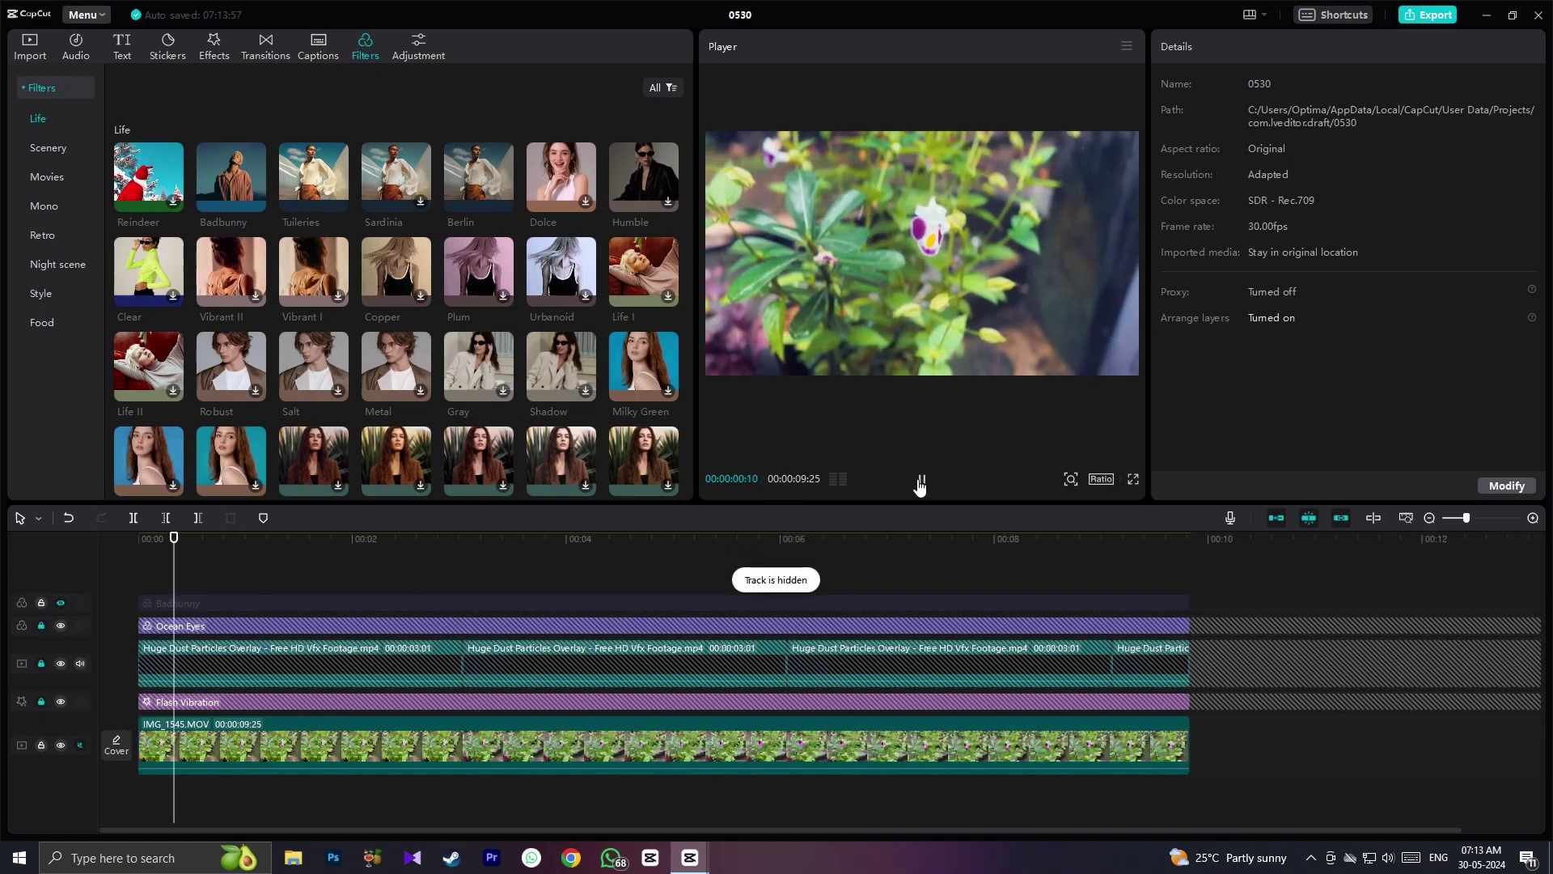
{"action": "left_click", "coordinate": [61, 625]}
{"action": "left_click", "coordinate": [61, 626]}
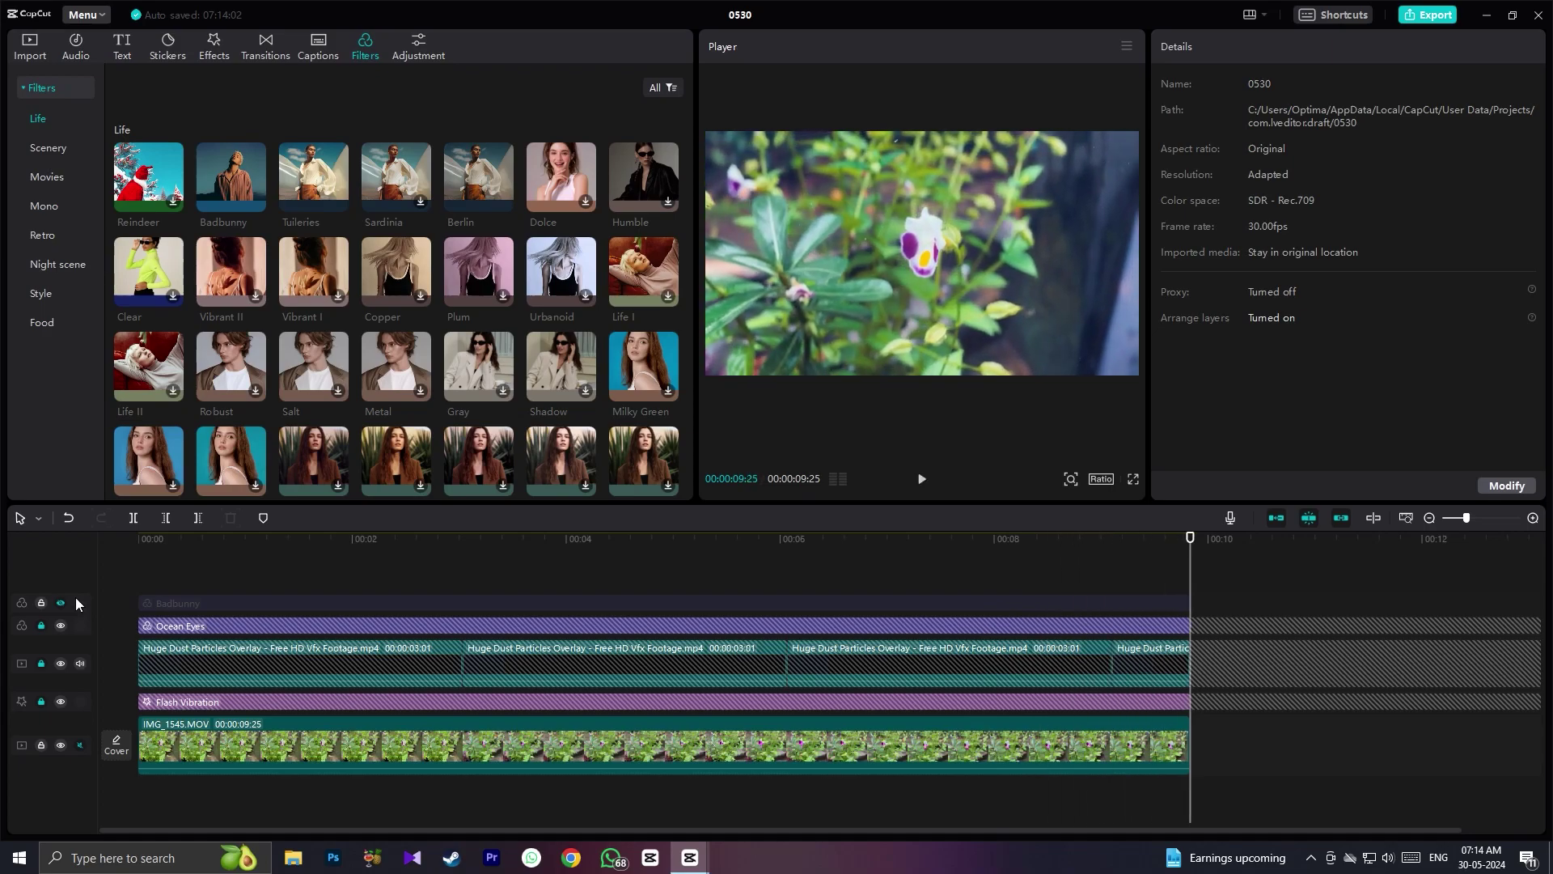
- Unlock the Ocean Eyes track, unhide the Badbunny track and set the Badbunny filter's Intensity to 25
{"action": "left_click", "coordinate": [255, 626]}
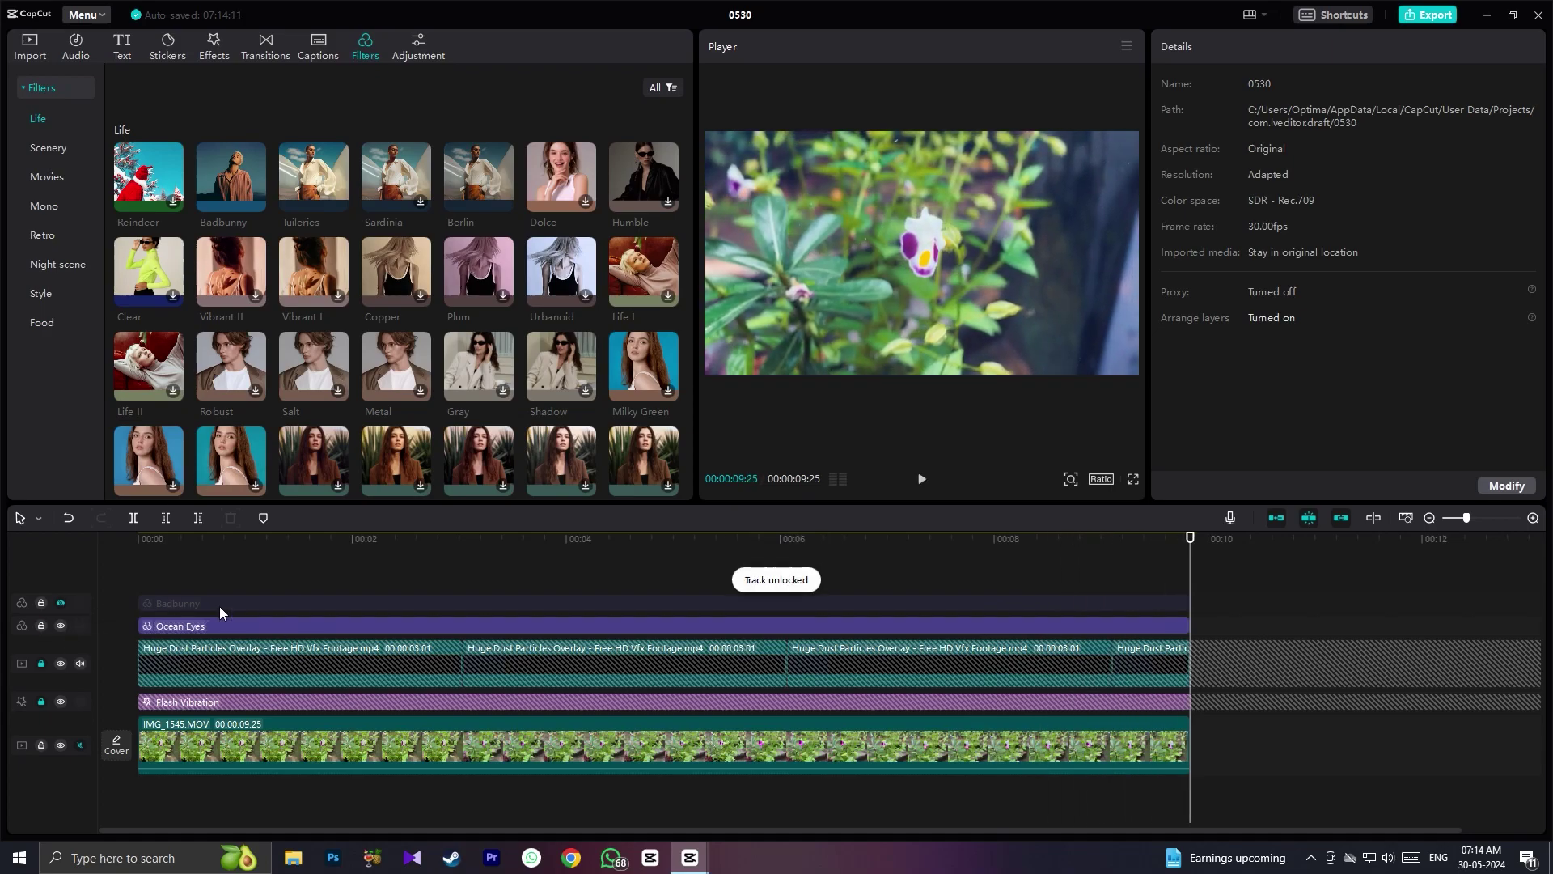
{"action": "left_click", "coordinate": [634, 605]}
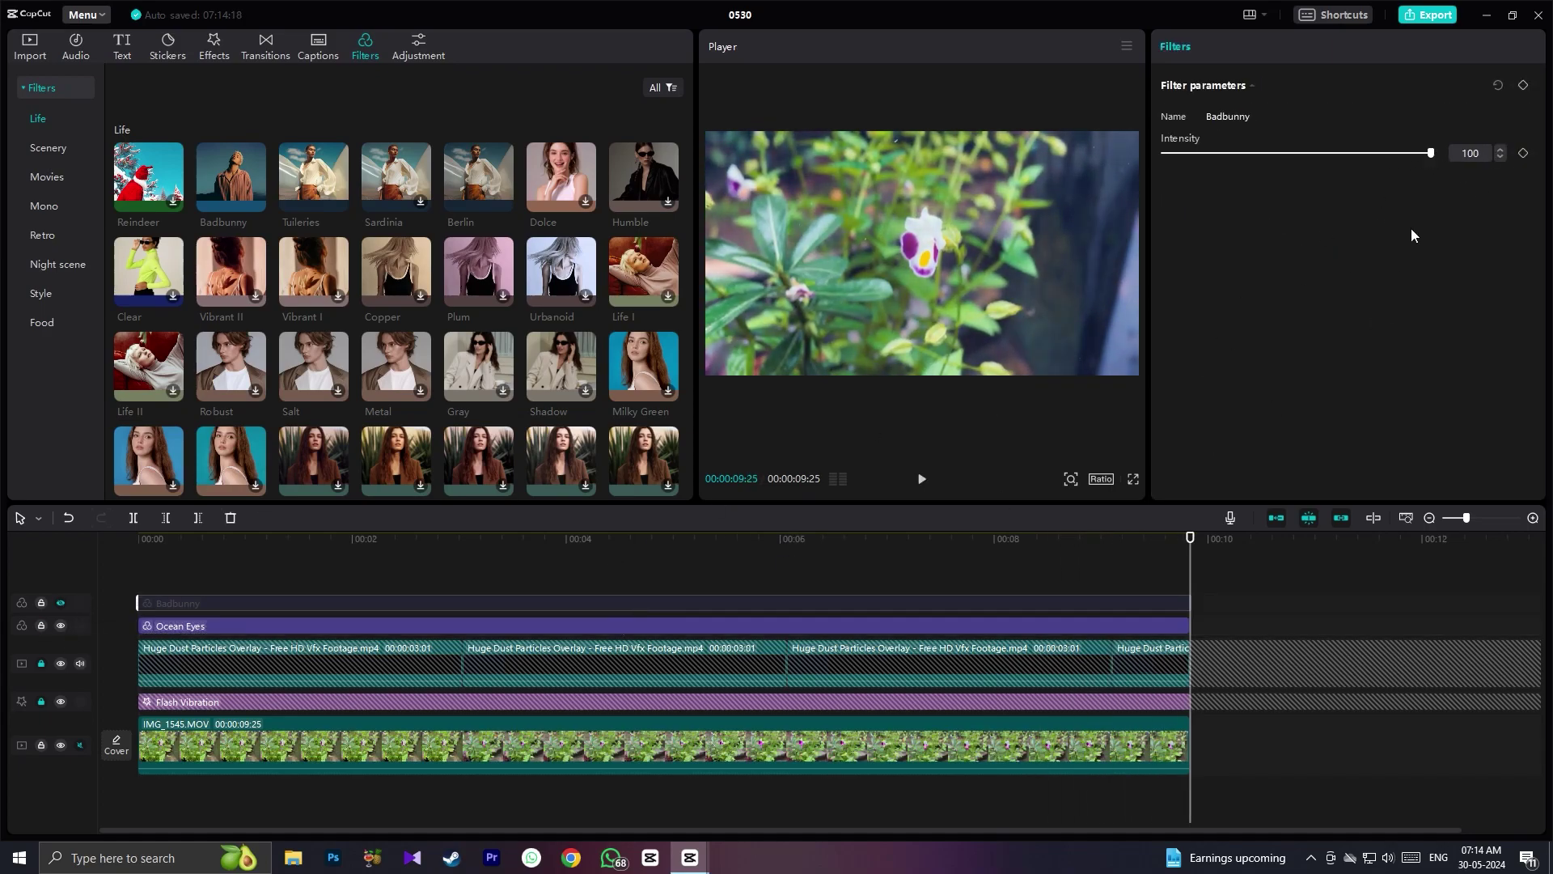
{"action": "left_click", "coordinate": [60, 603]}
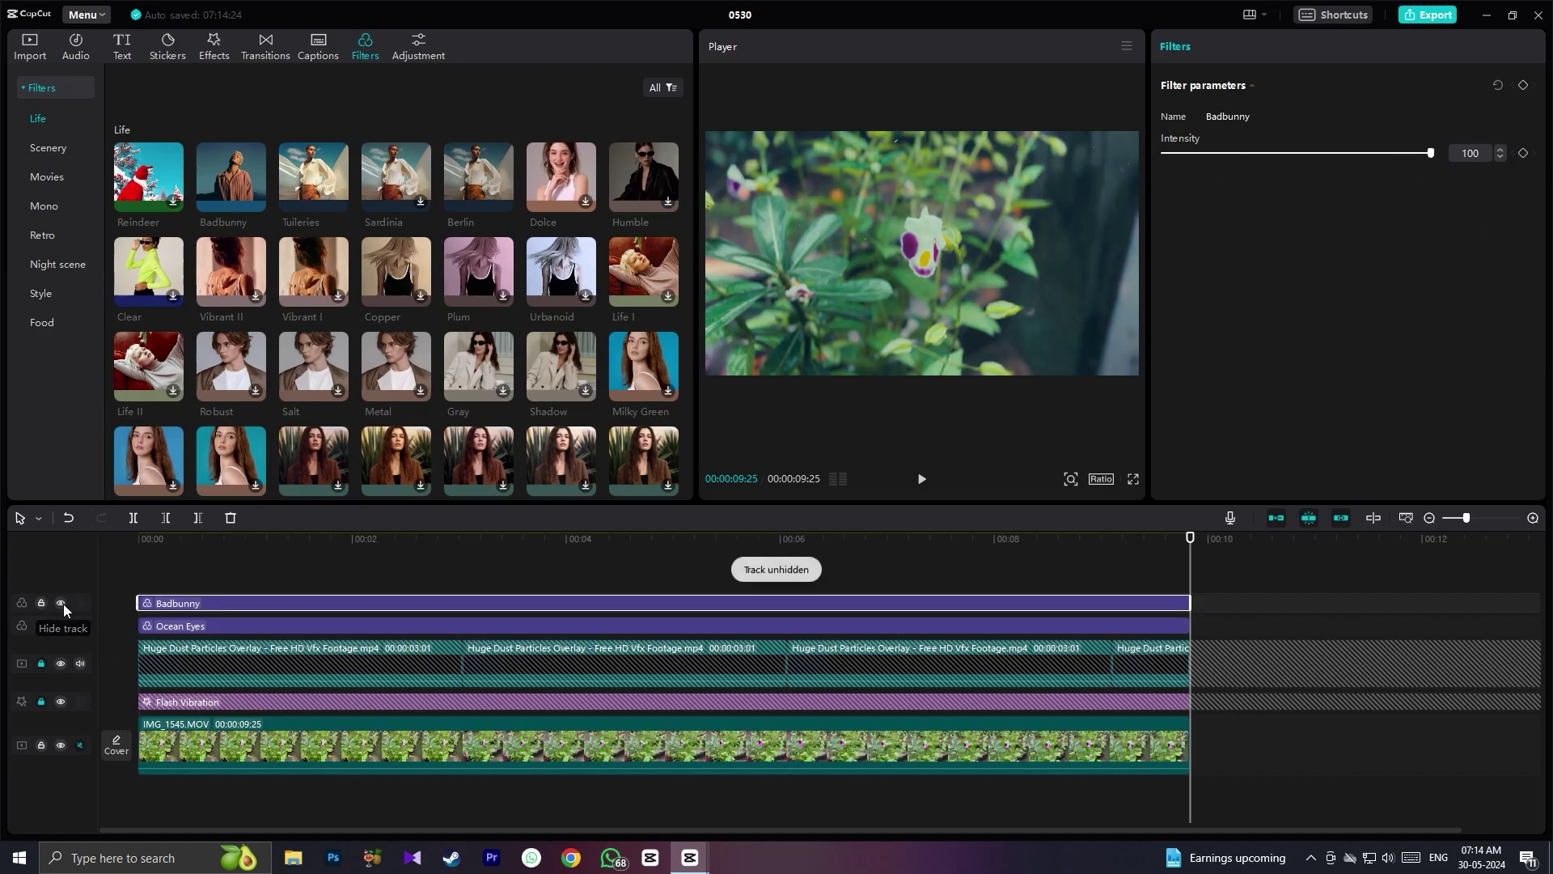
{"action": "left_click_drag", "start_coordinate": [1430, 153], "coordinate": [1238, 250]}
- Preview the clip from the start with the softened Badbunny filter and return the playhead to the beginning
{"action": "key", "text": "Home"}
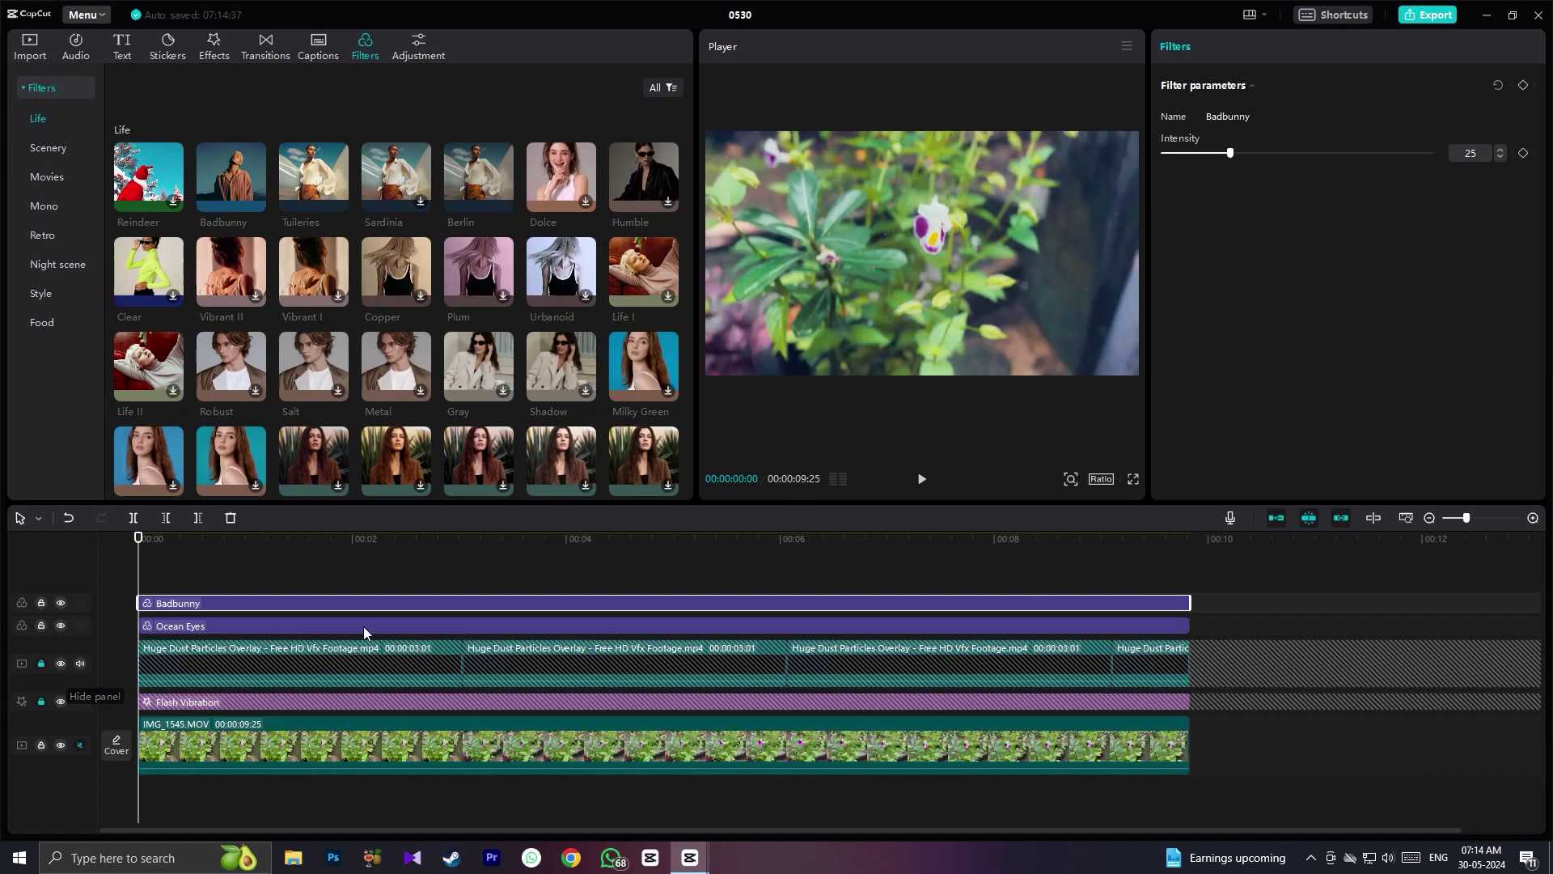
{"action": "left_click", "coordinate": [921, 479]}
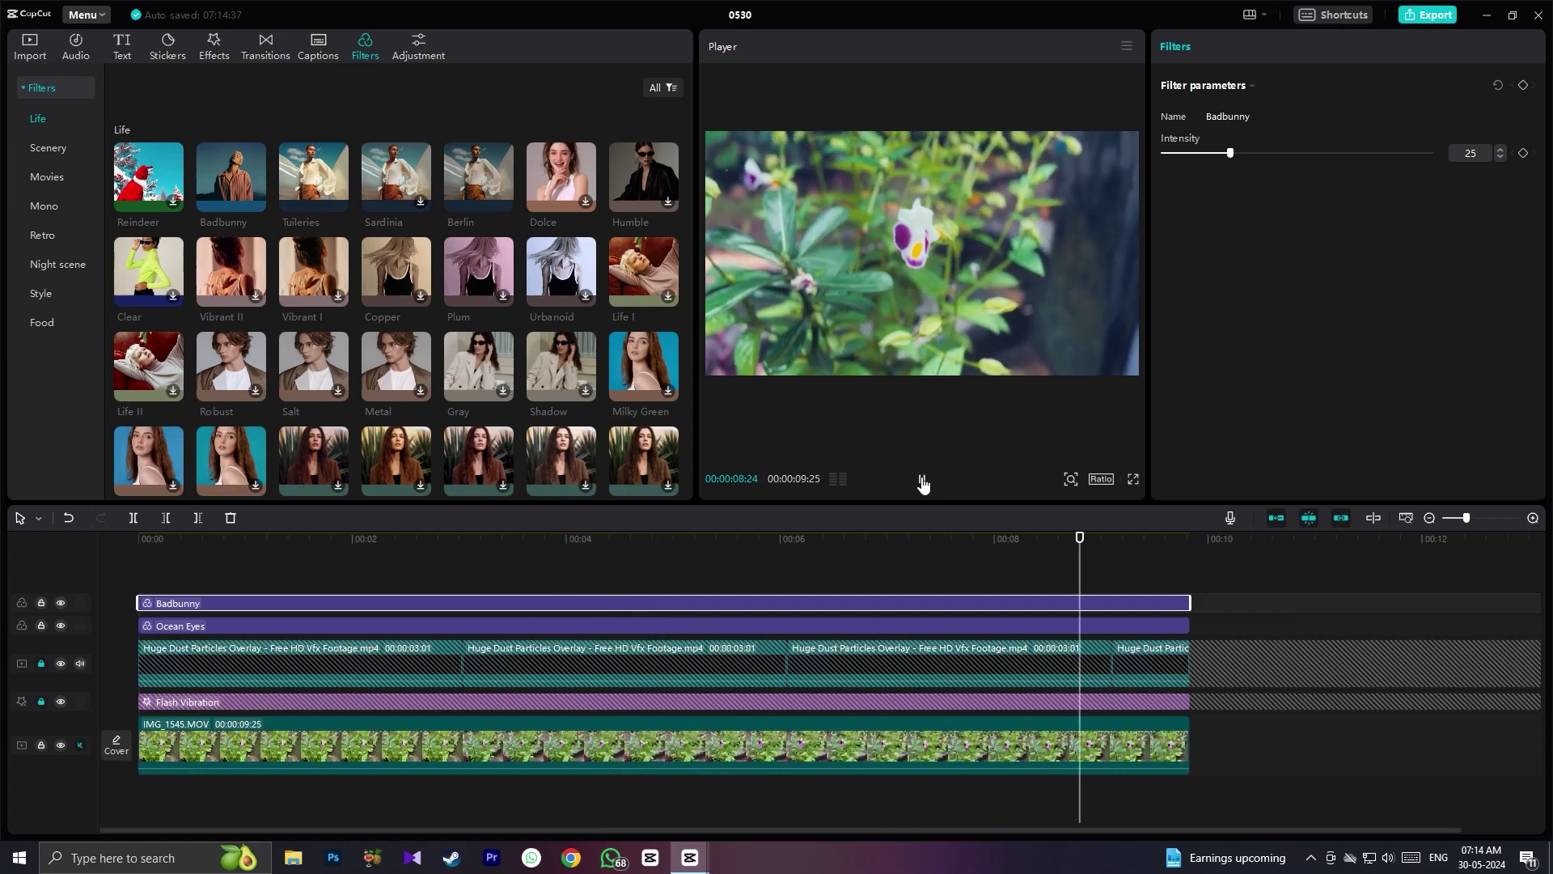
{"action": "left_click_drag", "start_coordinate": [1192, 539], "coordinate": [2, 538]}
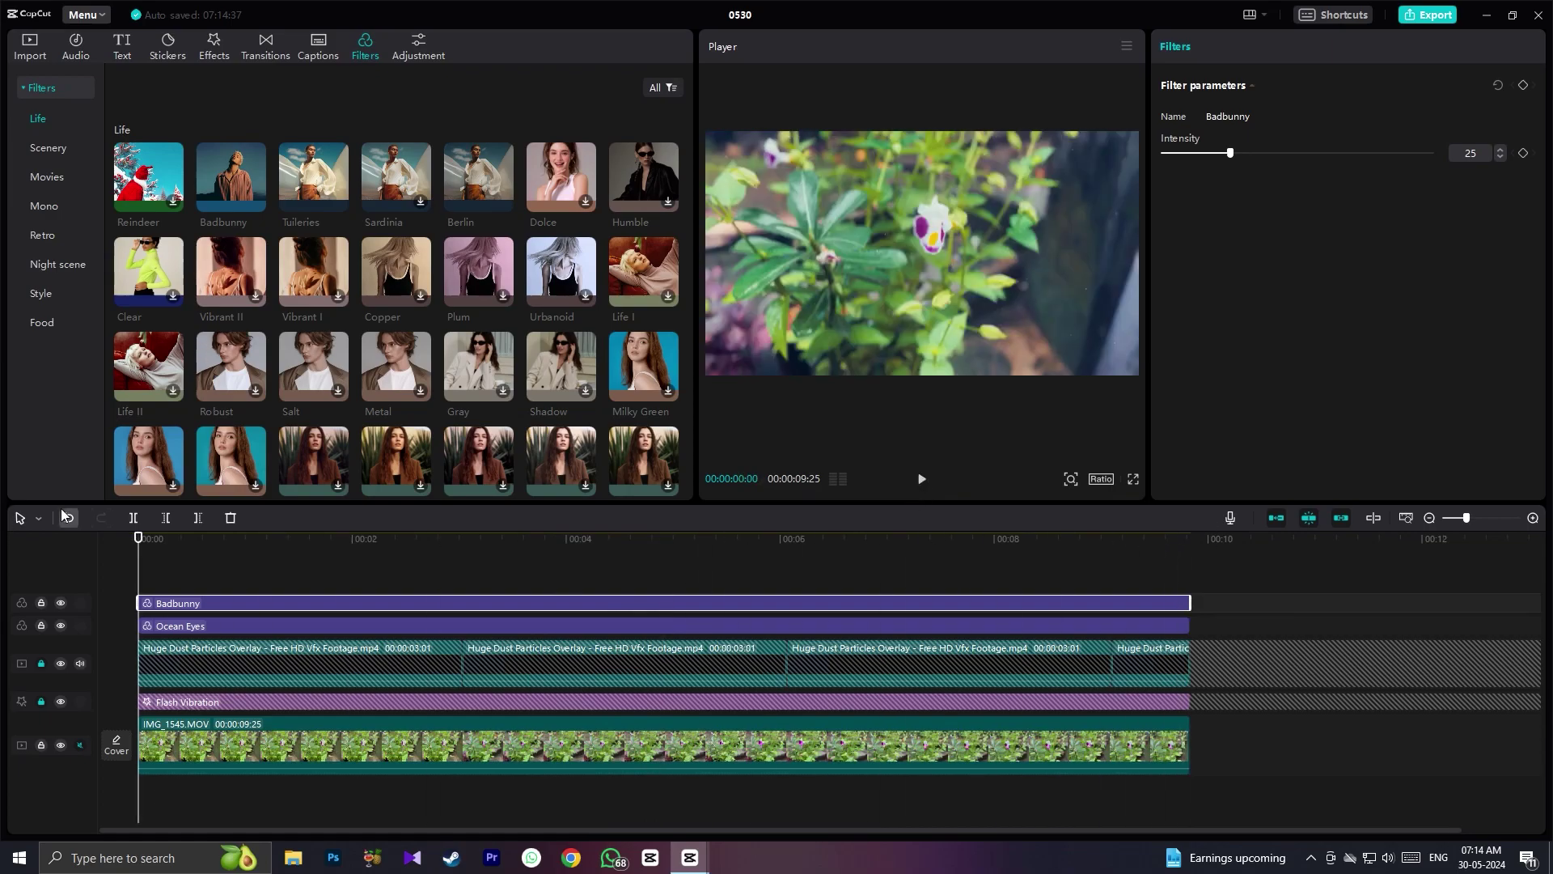
- Add the Horizontal Open effect from Opening & closing at the start, shorten it to about 0.6 seconds, and preview it
{"action": "left_click", "coordinate": [215, 50]}
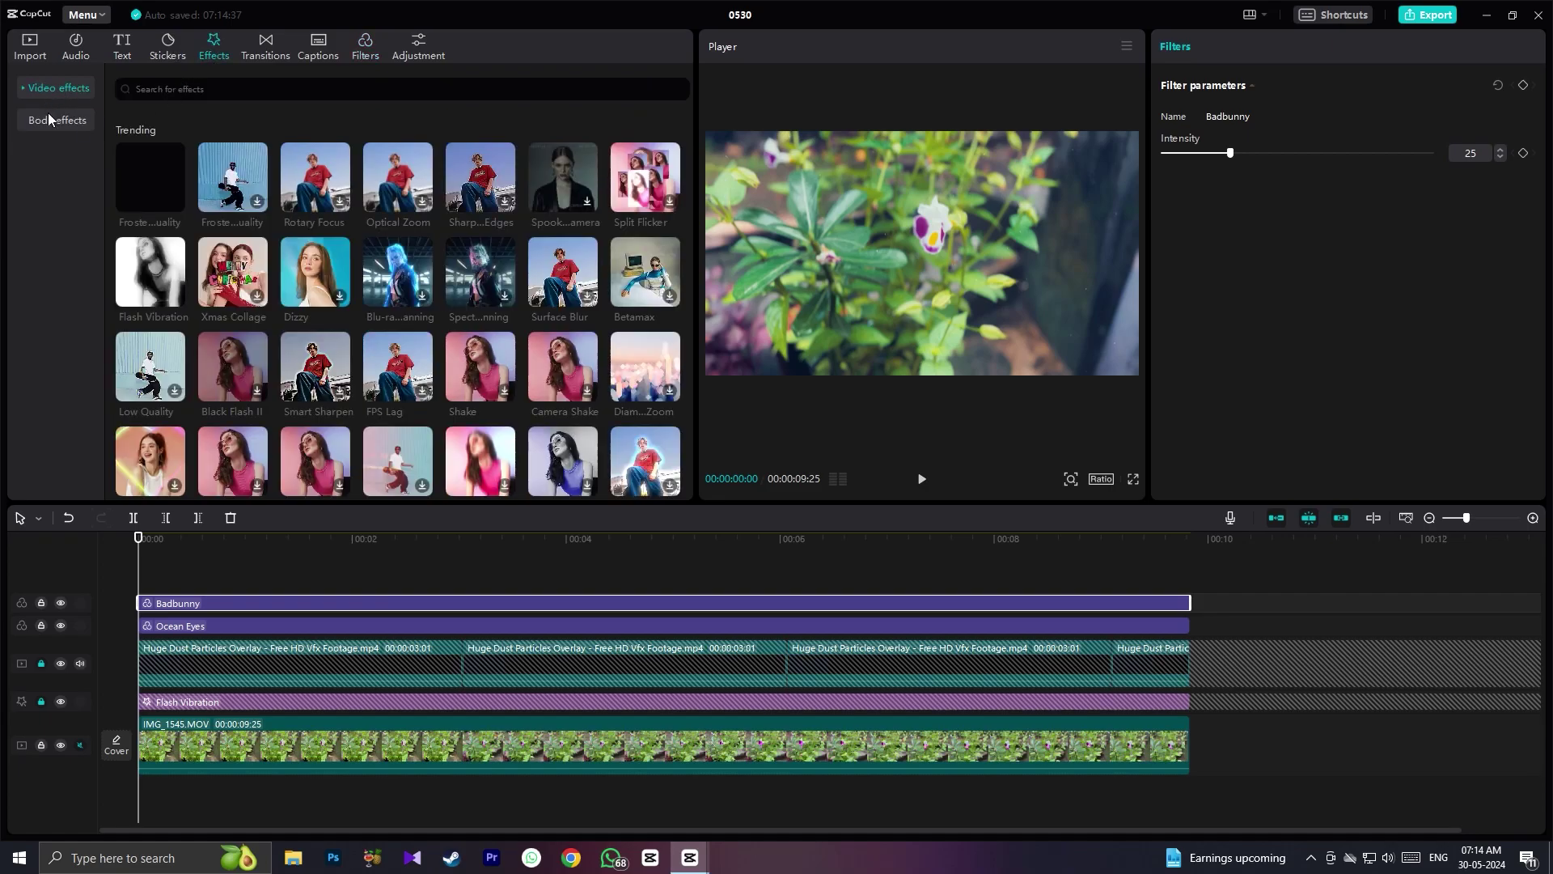
{"action": "scroll", "coordinate": [333, 352], "scroll_direction": "down", "scroll_amount": 10}
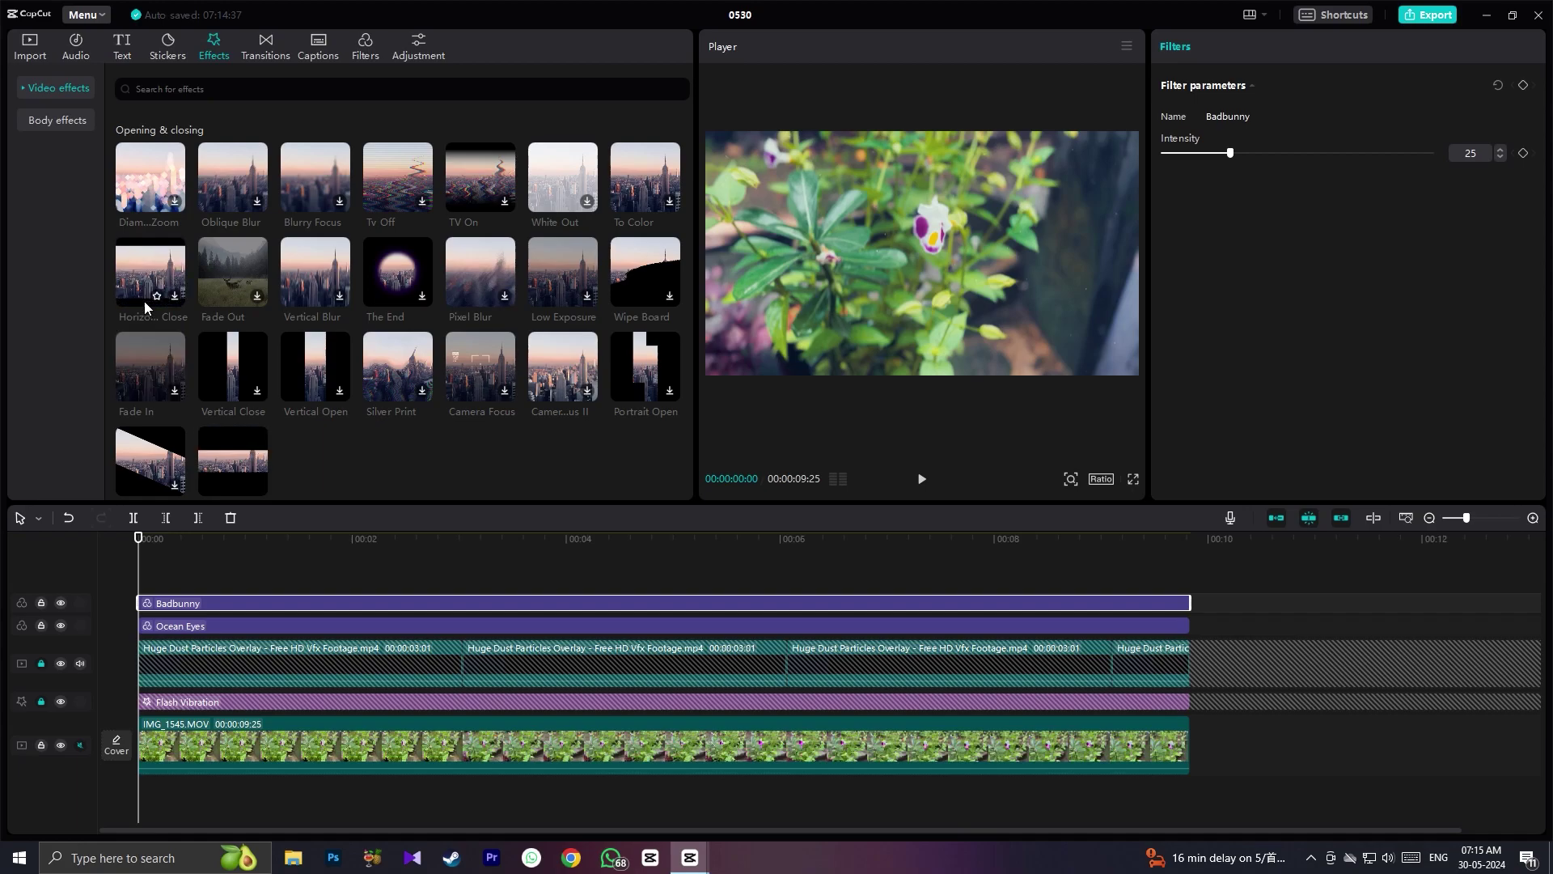
{"action": "left_click", "coordinate": [256, 483]}
{"action": "left_click_drag", "start_coordinate": [459, 604], "coordinate": [207, 604]}
{"action": "left_click", "coordinate": [919, 482]}
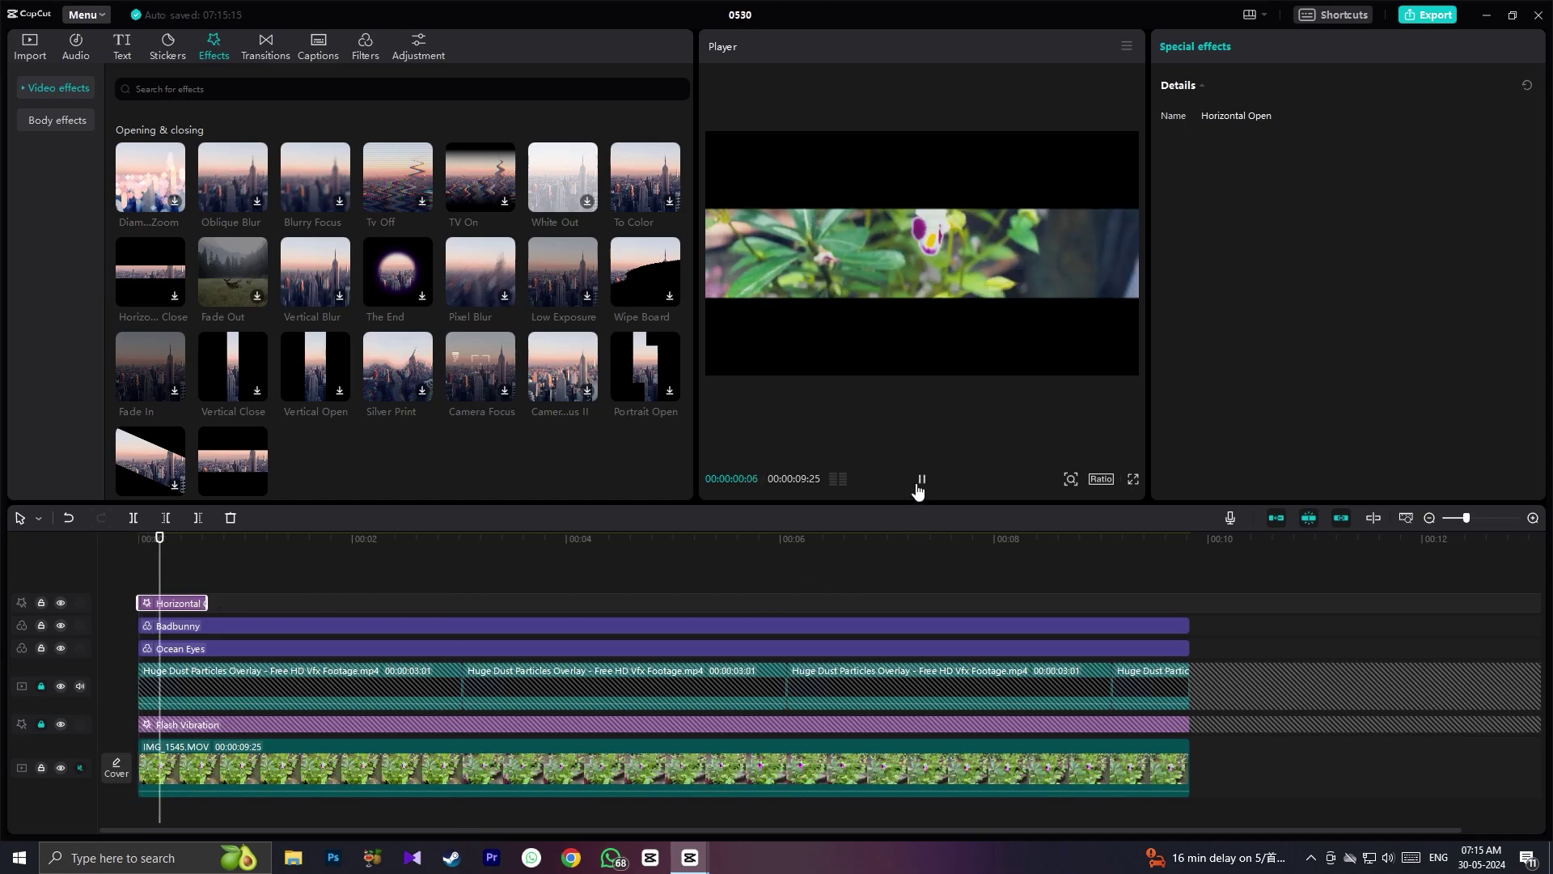
{"action": "left_click", "coordinate": [919, 482]}
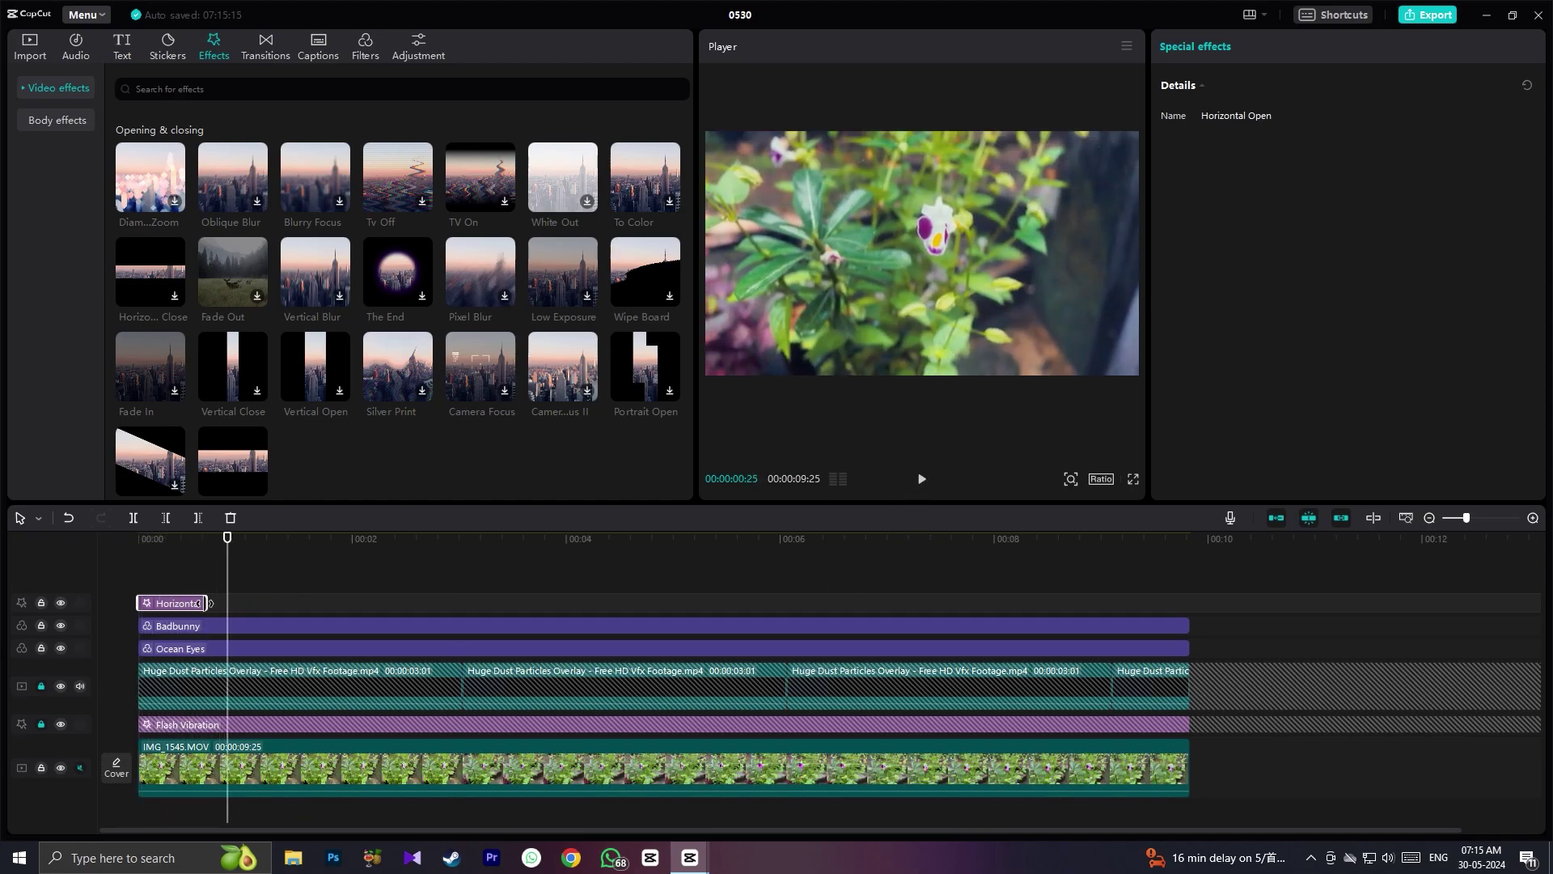
- Lengthen the Horizontal Open effect to about 1.5 seconds and play the edited clip from the start
{"action": "left_click_drag", "start_coordinate": [202, 603], "coordinate": [301, 604]}
{"action": "left_click_drag", "start_coordinate": [227, 538], "coordinate": [139, 553]}
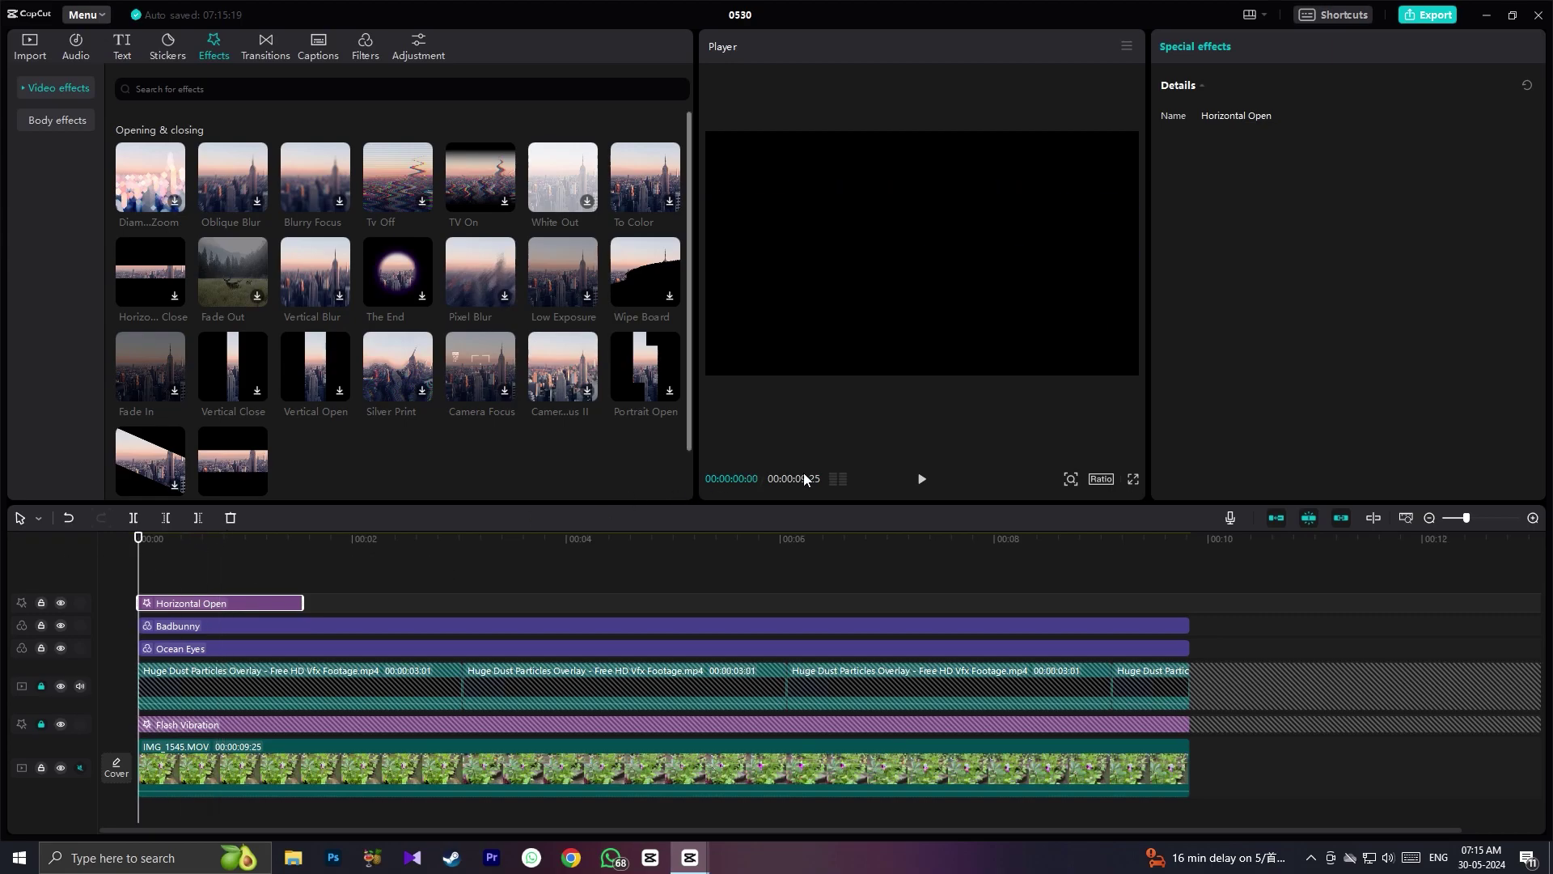
{"action": "left_click", "coordinate": [922, 480]}
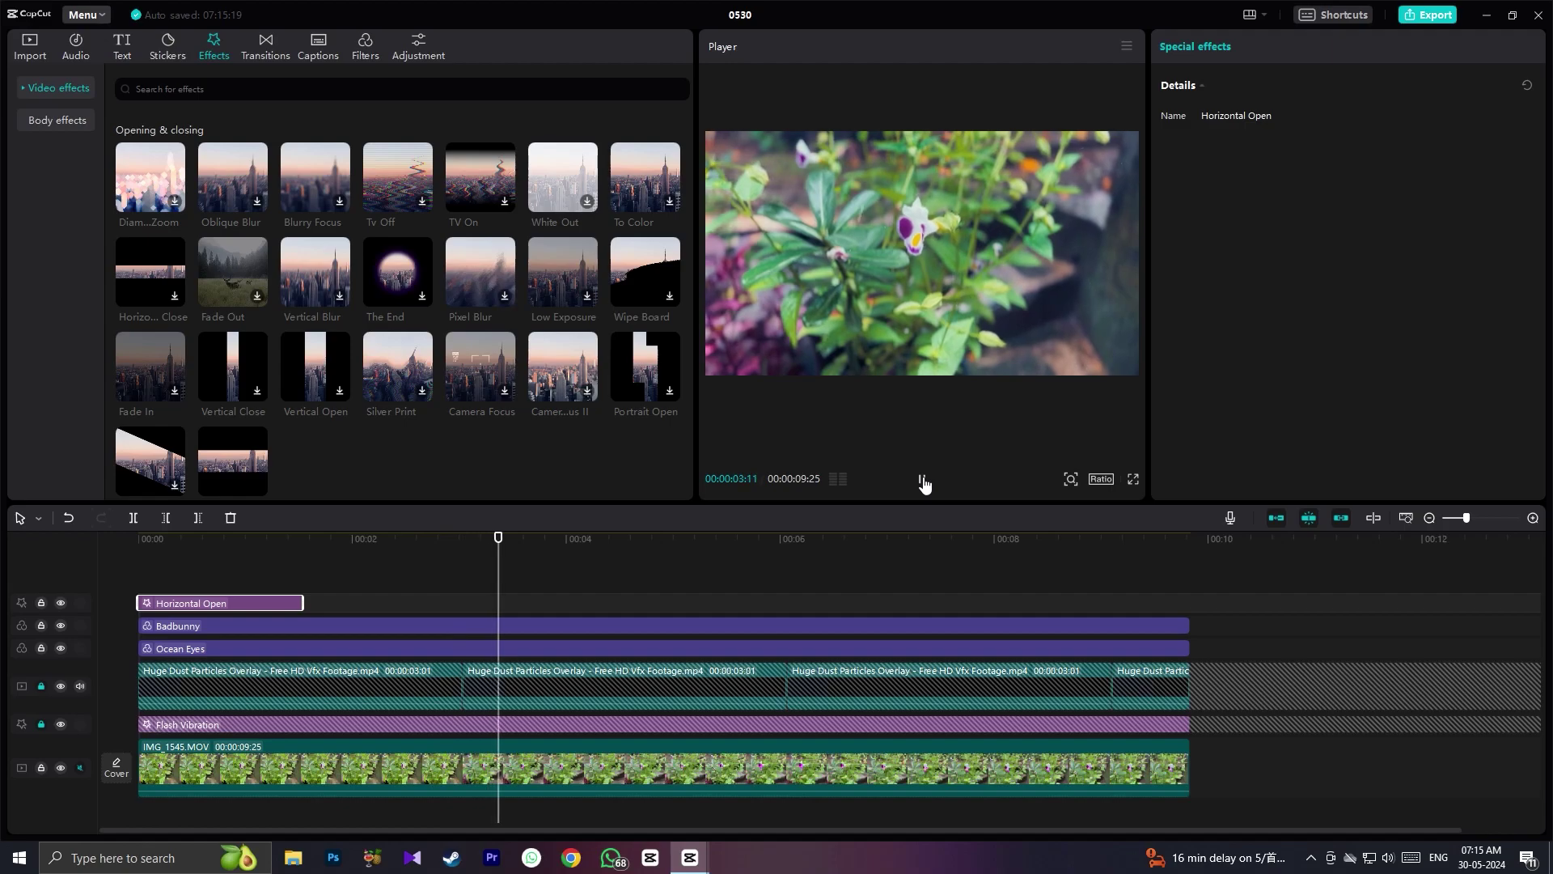
{"action": "left_click", "coordinate": [922, 481]}
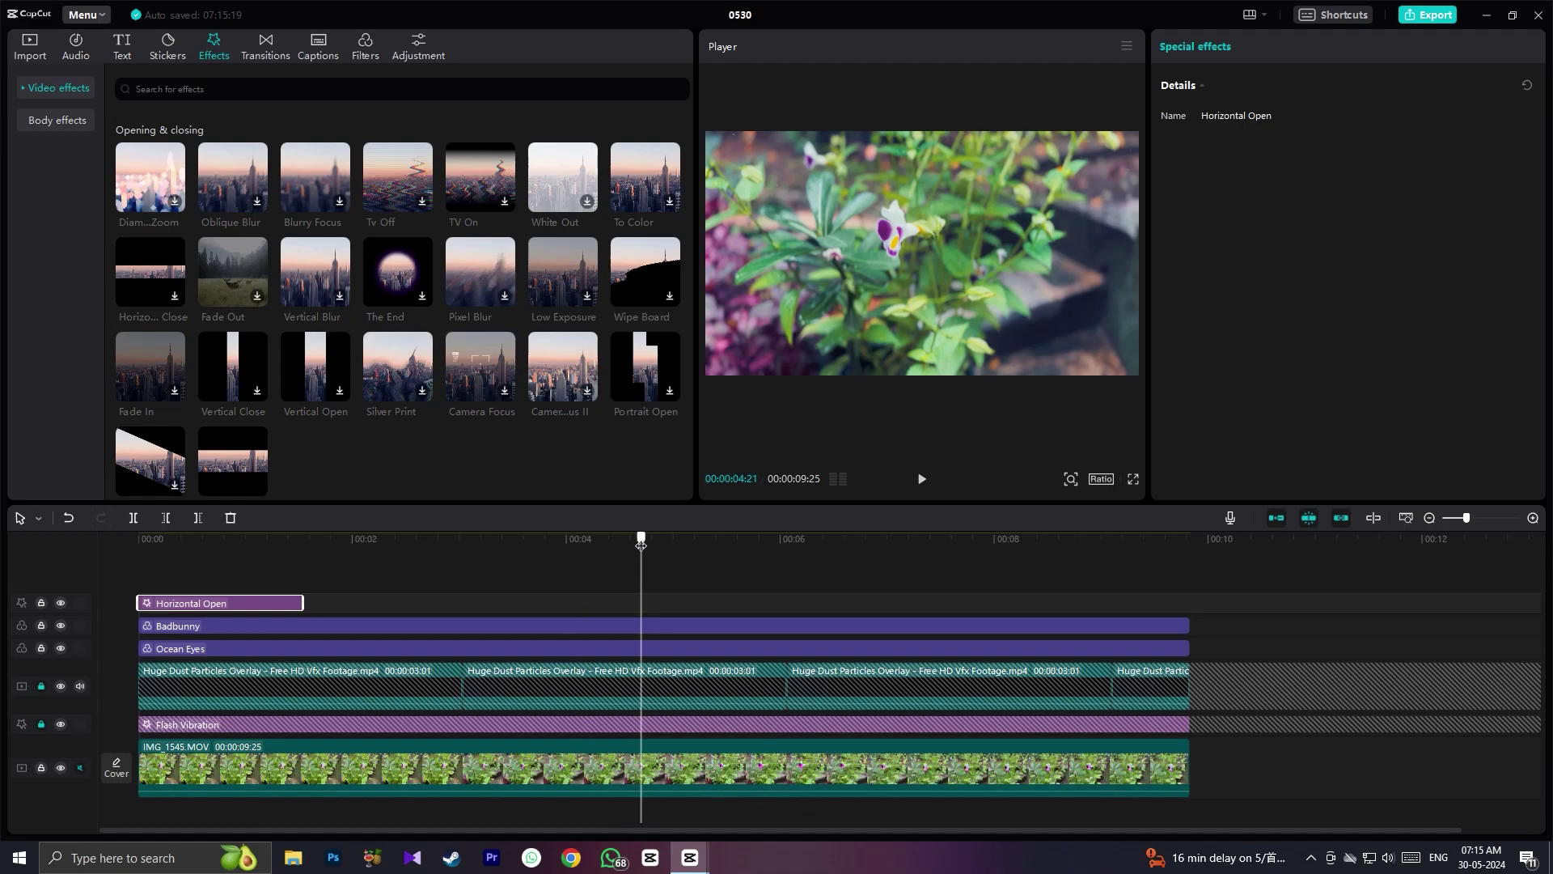
{"action": "left_click_drag", "start_coordinate": [641, 542], "coordinate": [135, 583]}
{"action": "left_click", "coordinate": [922, 480]}
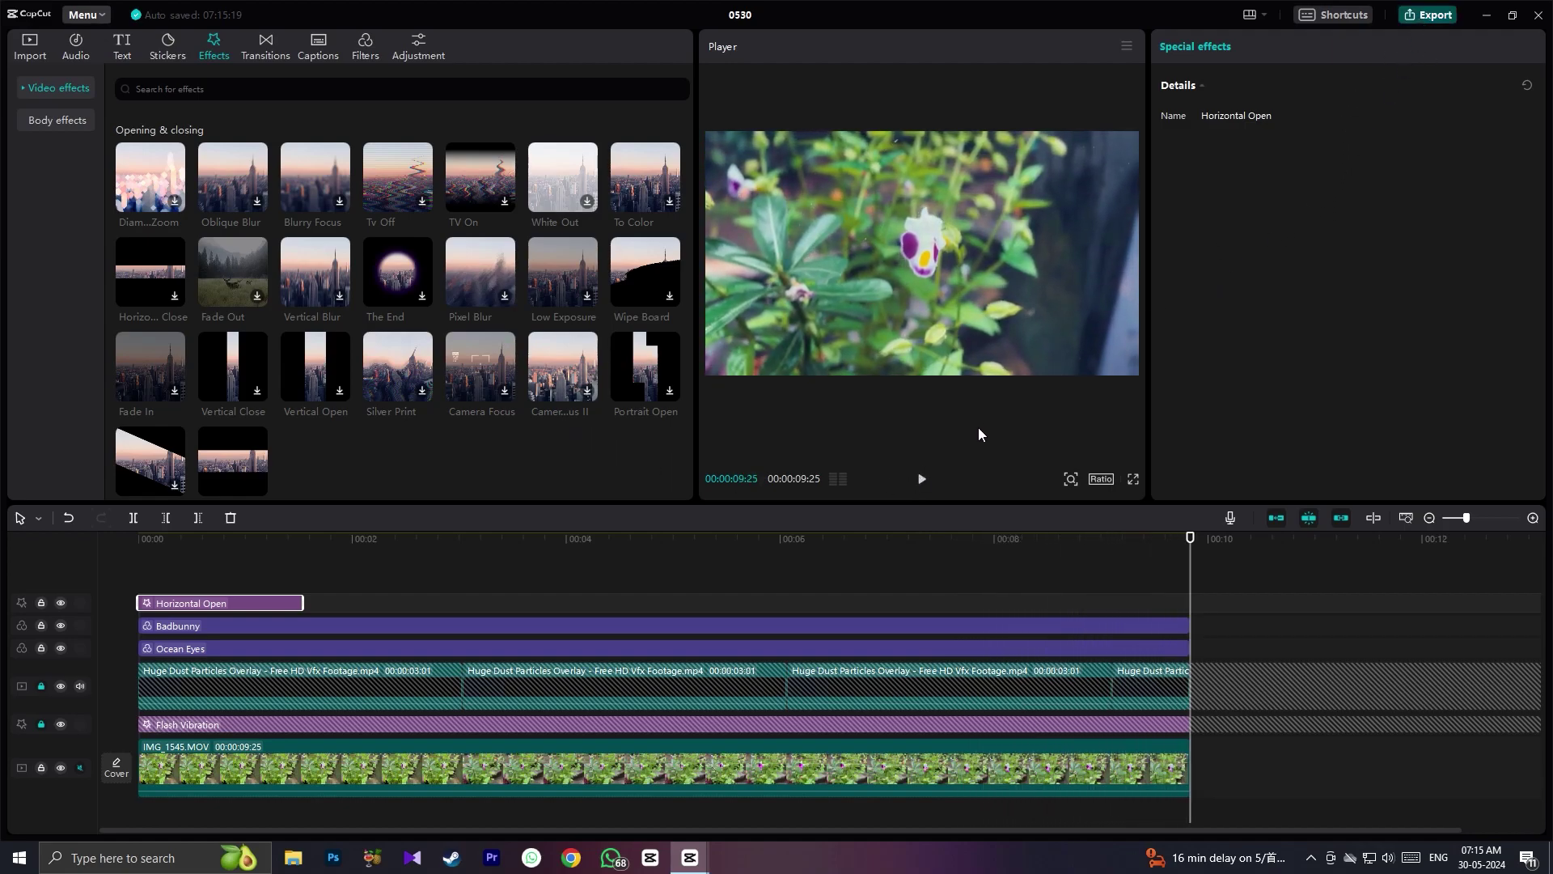
- Export the video as wrk.mp4 at 1080P and 30fps with the H.264 codec and recommended bit rate
{"action": "key", "text": "ctrl+e"}
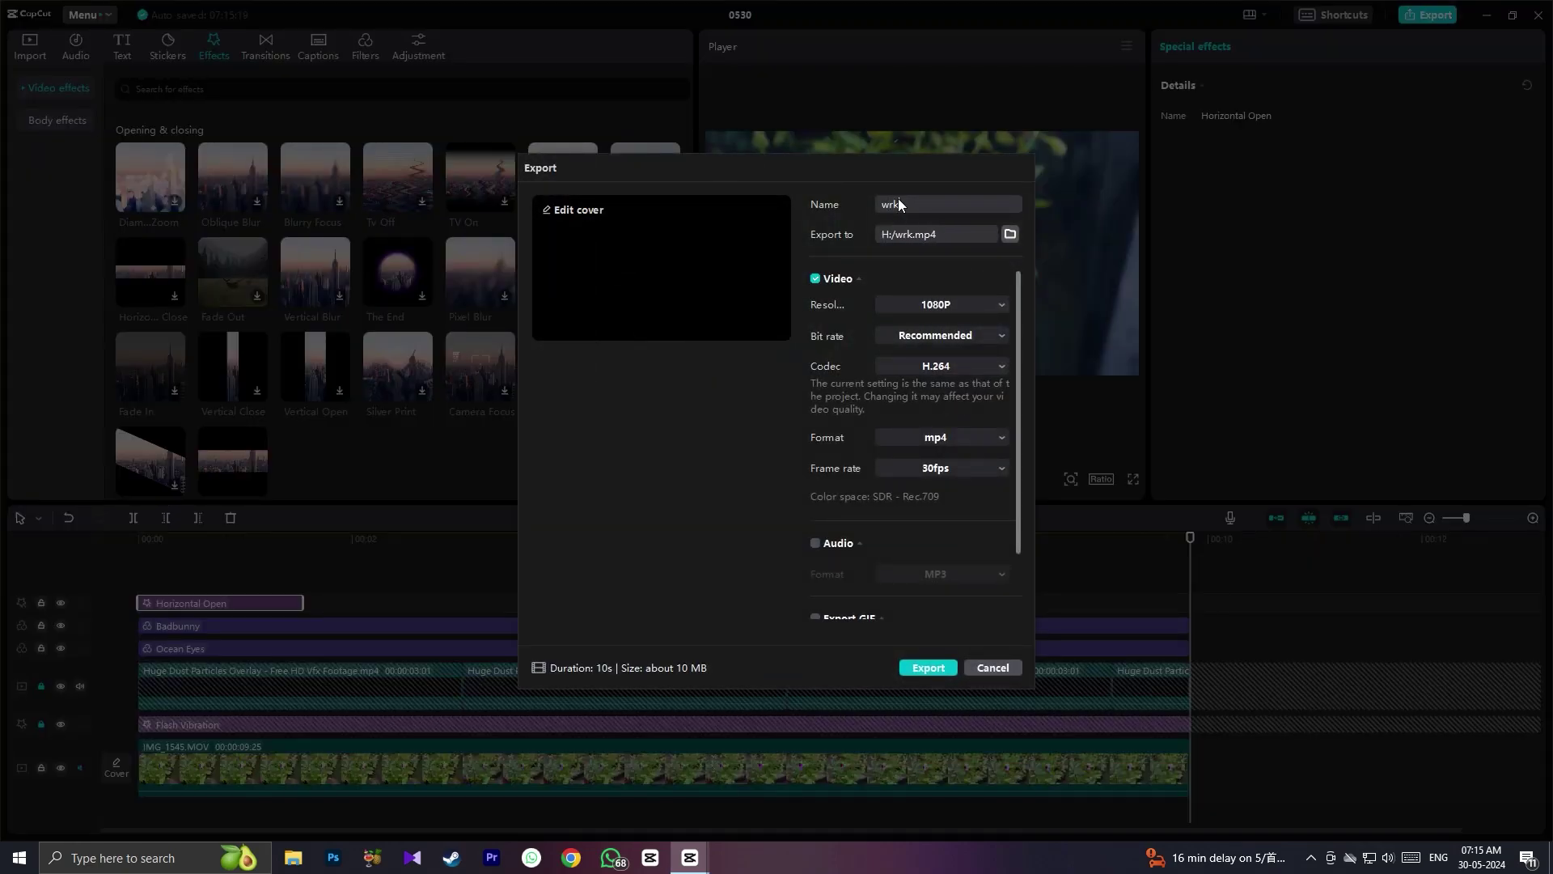
{"action": "left_click", "coordinate": [935, 667]}
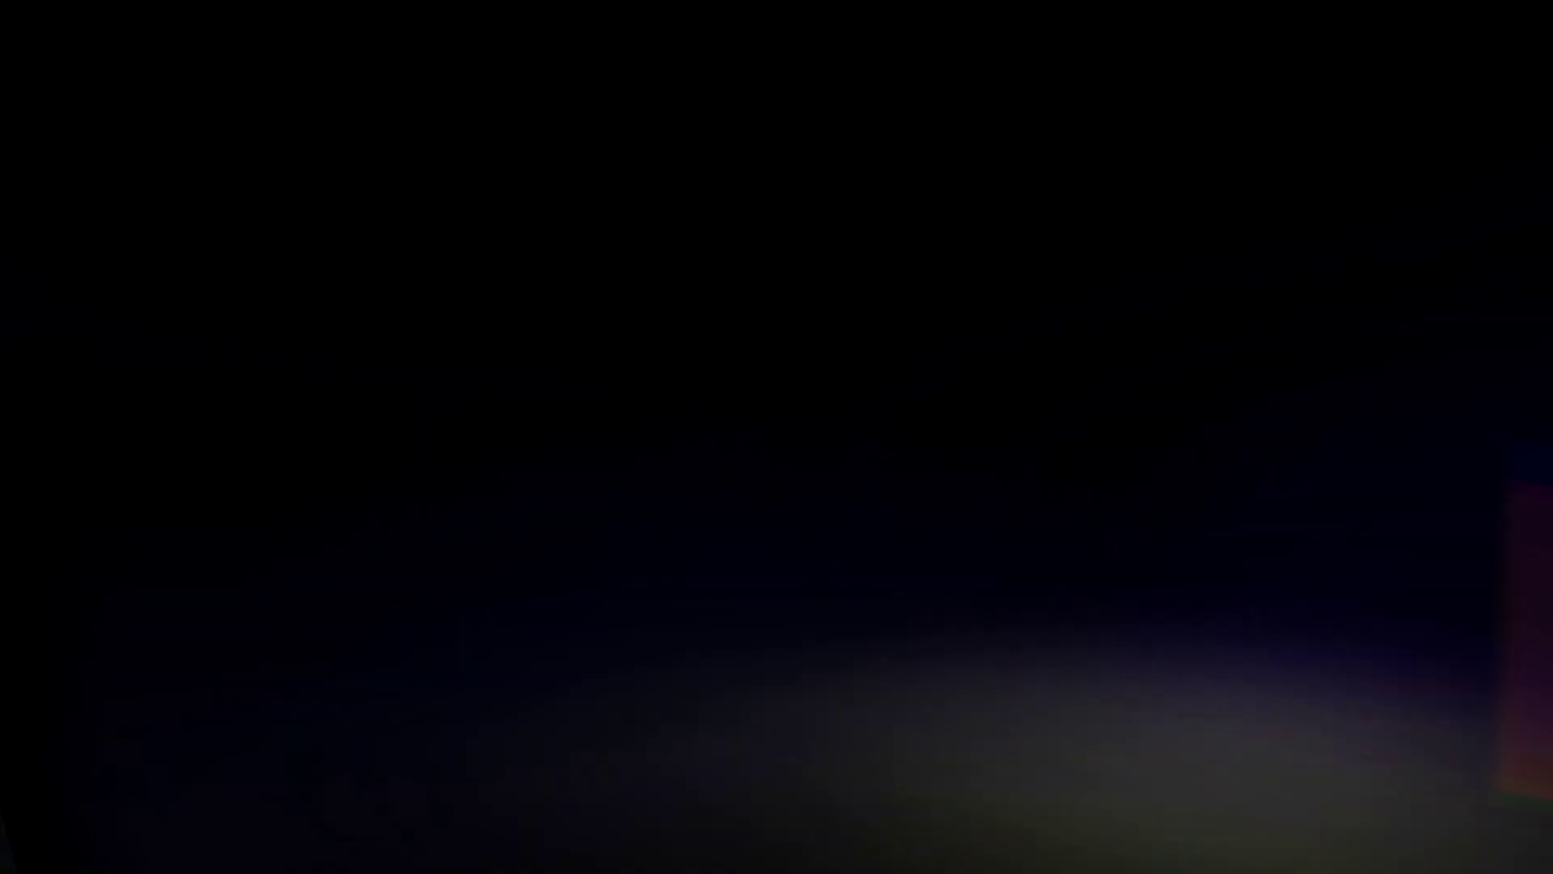